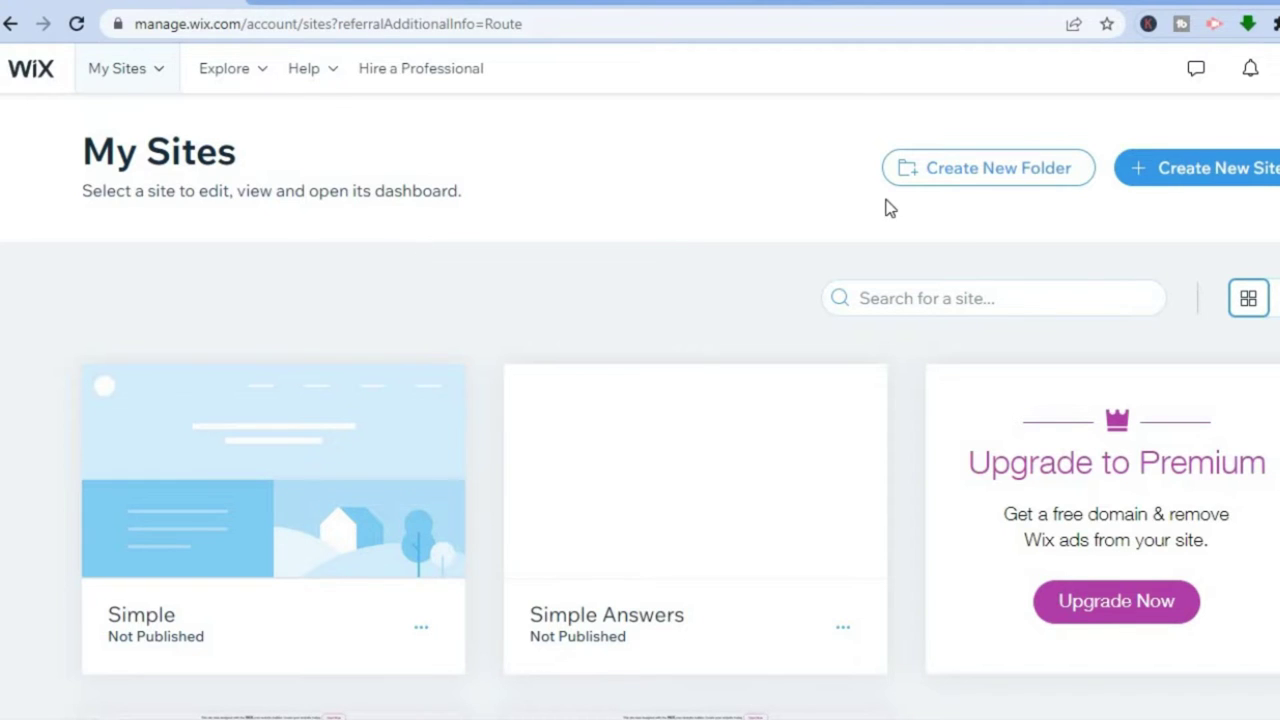
# Start creating a new site and set its website type to Online Sneaker Shop.
pyautogui.click(1178, 192)
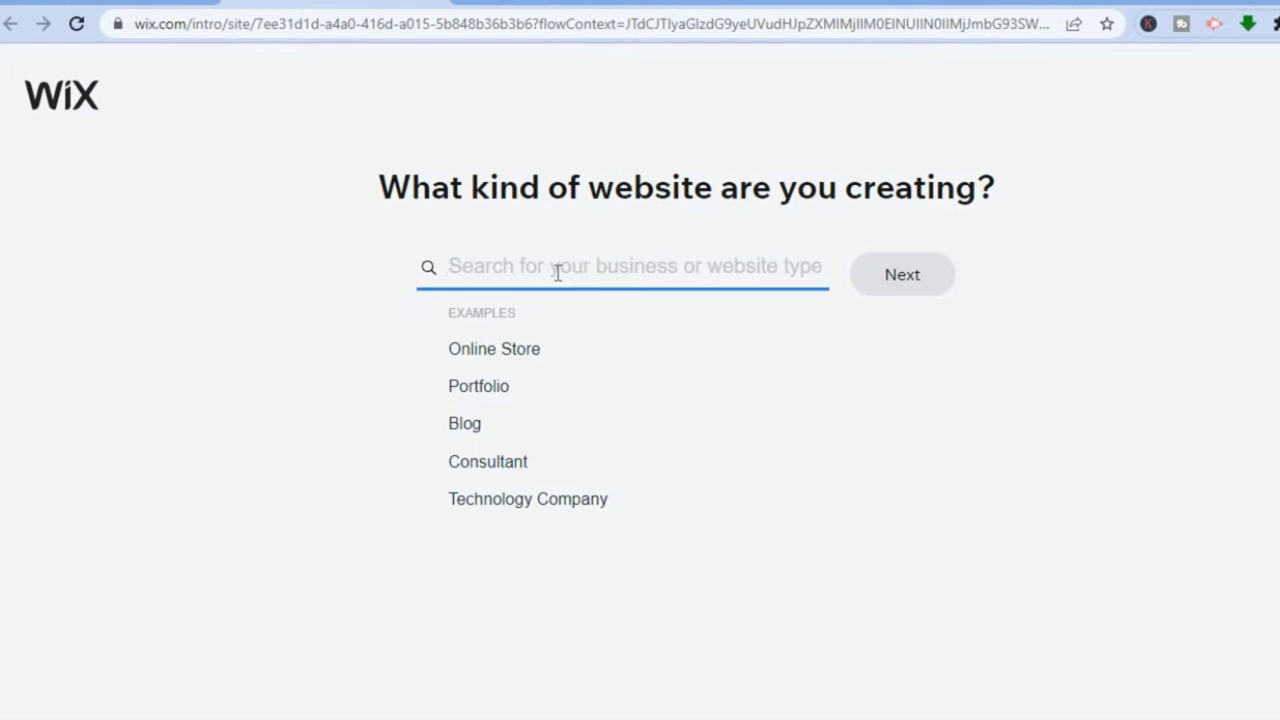
pyautogui.write('S')
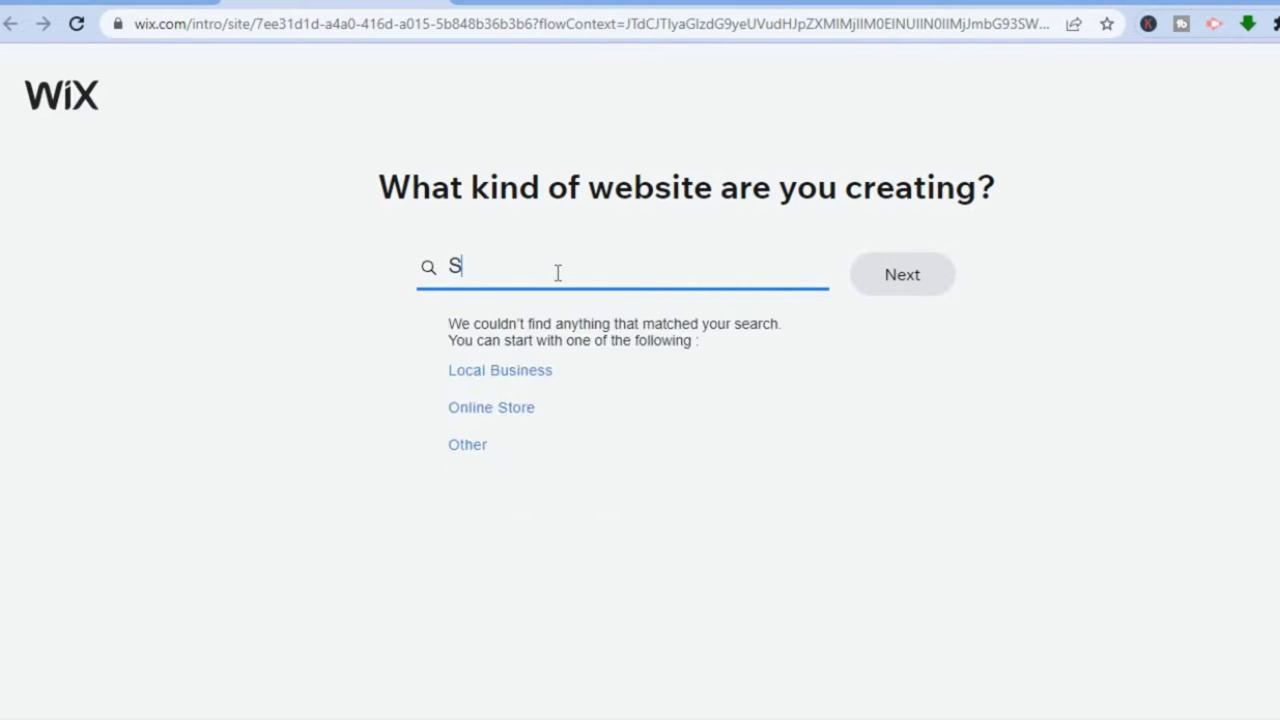
pyautogui.write('HOE')
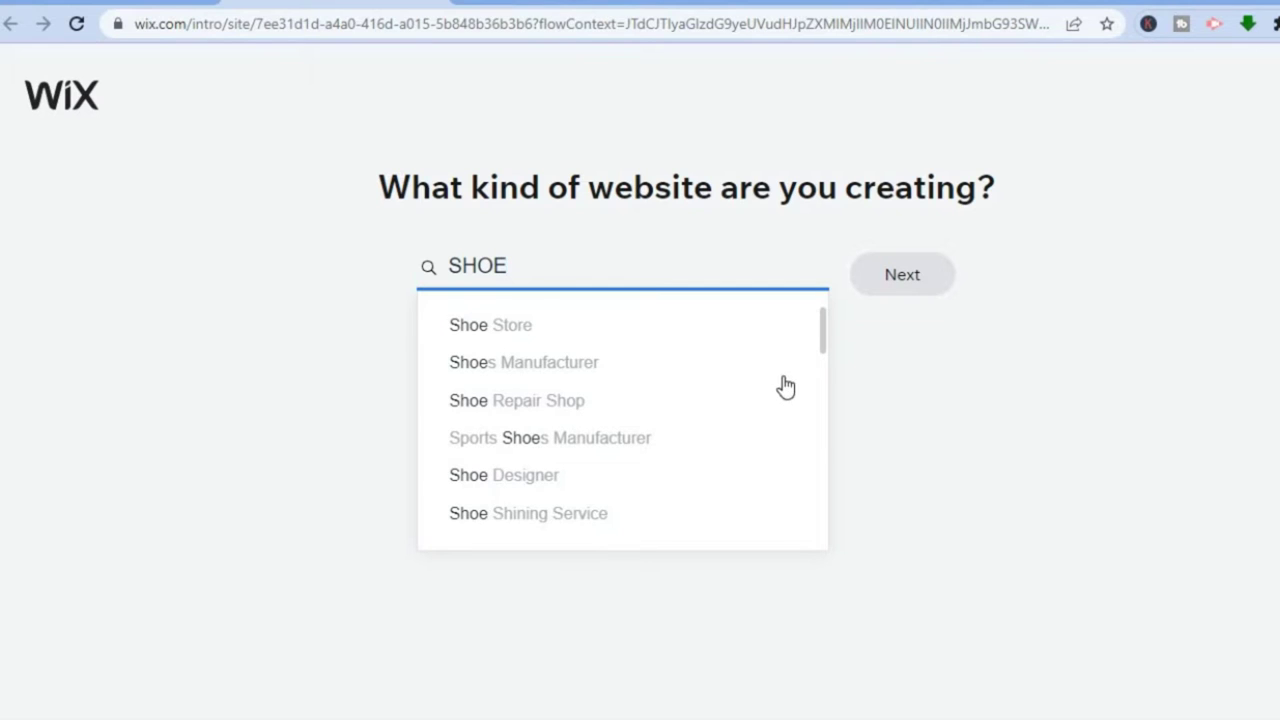
pyautogui.moveTo(823, 336); pyautogui.dragTo(822, 364)
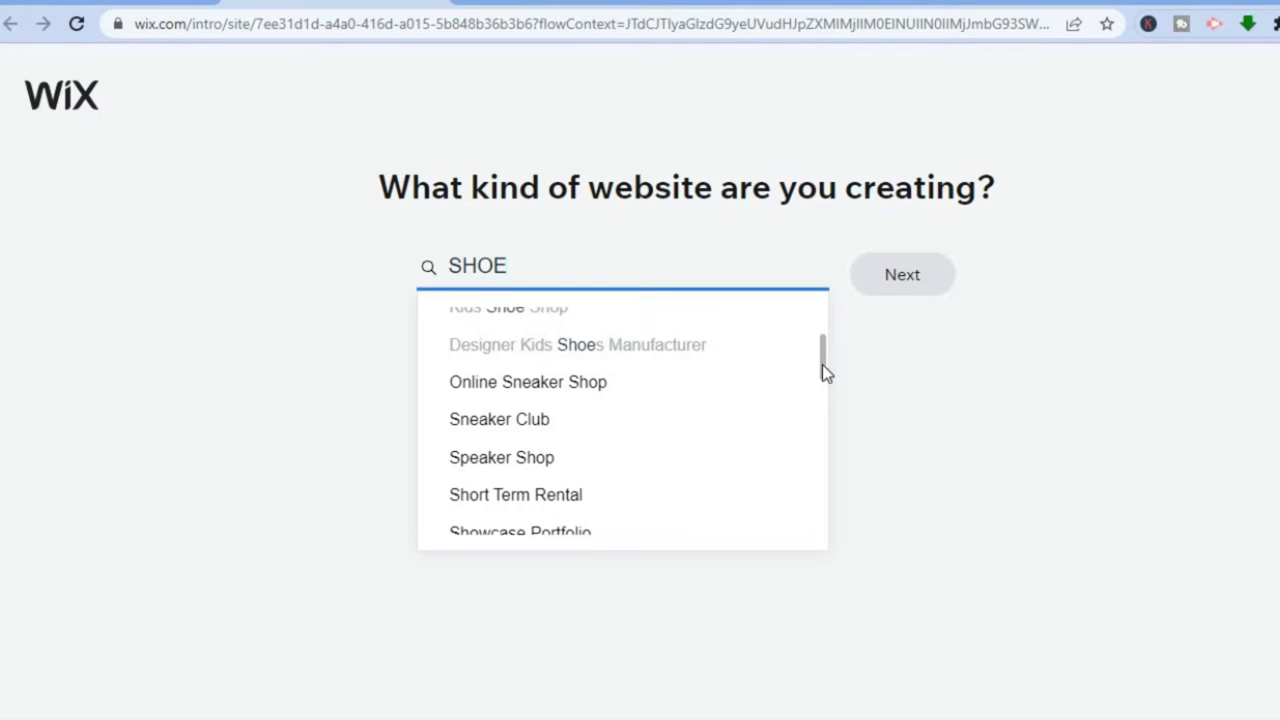
pyautogui.click(556, 384)
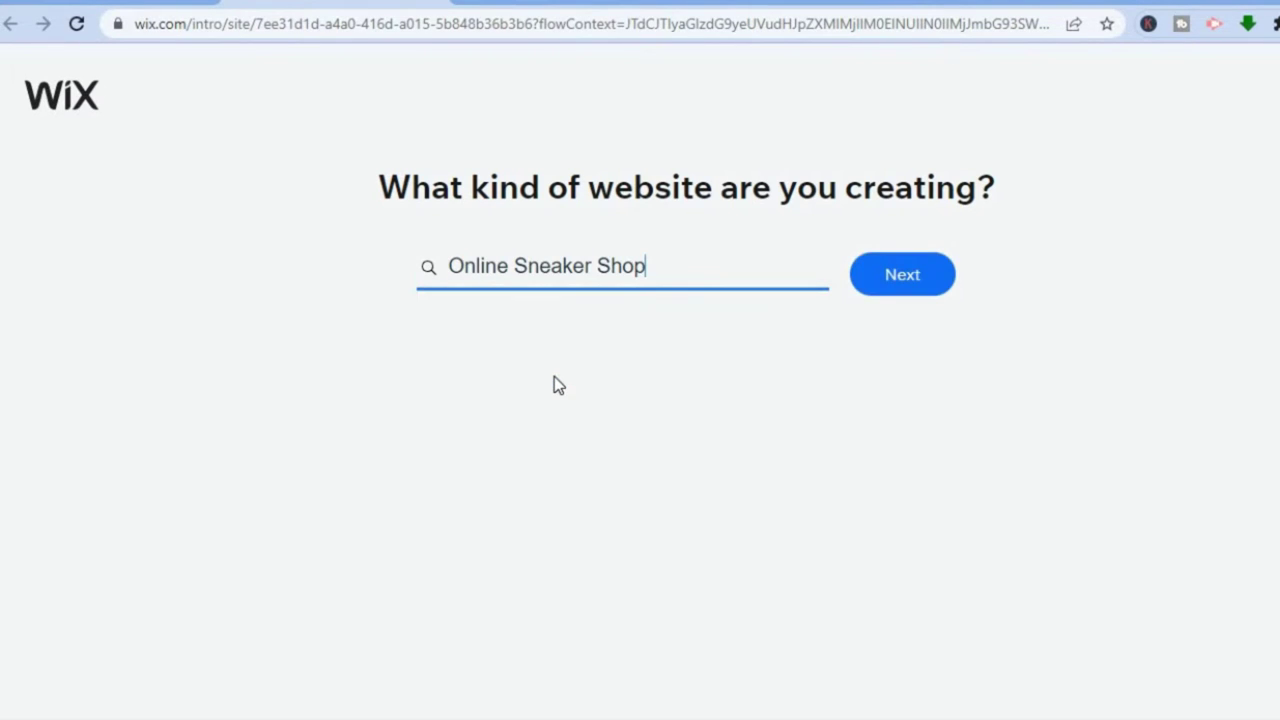
pyautogui.click(912, 274)
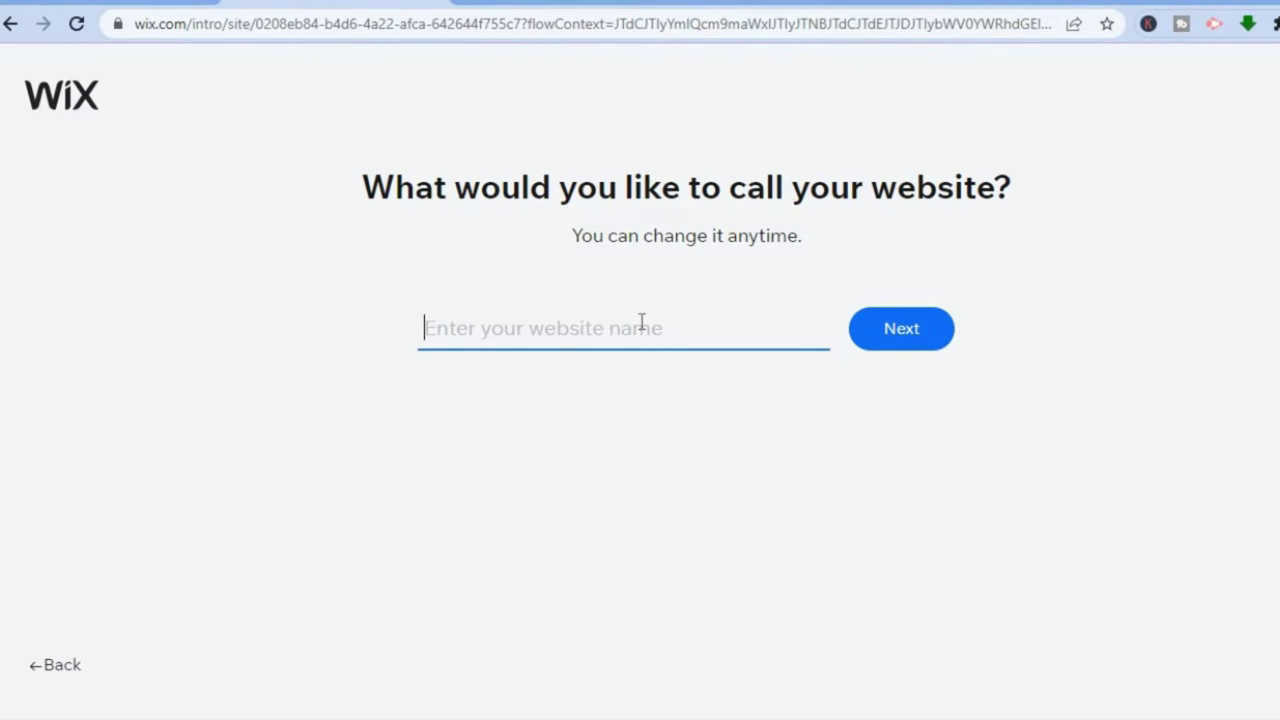
# Name the website THE PLUG and continue with the setup.
pyautogui.write('T')
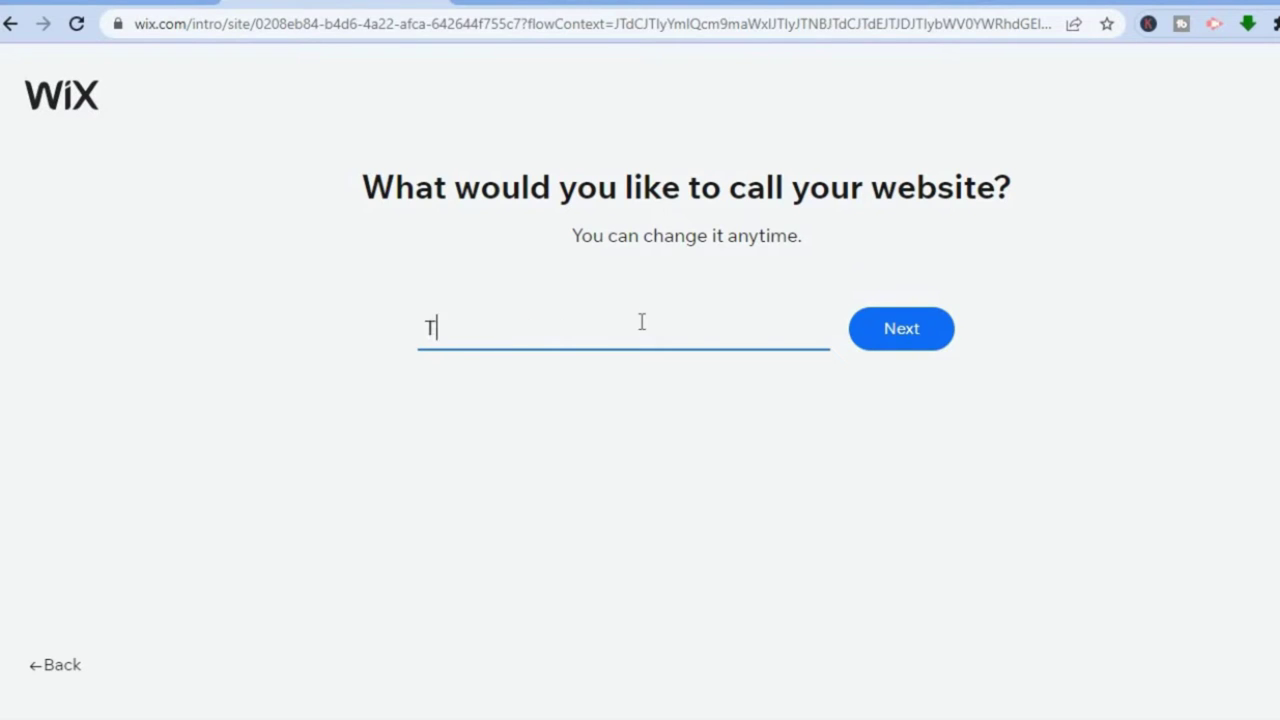
pyautogui.write('HE PLUG')
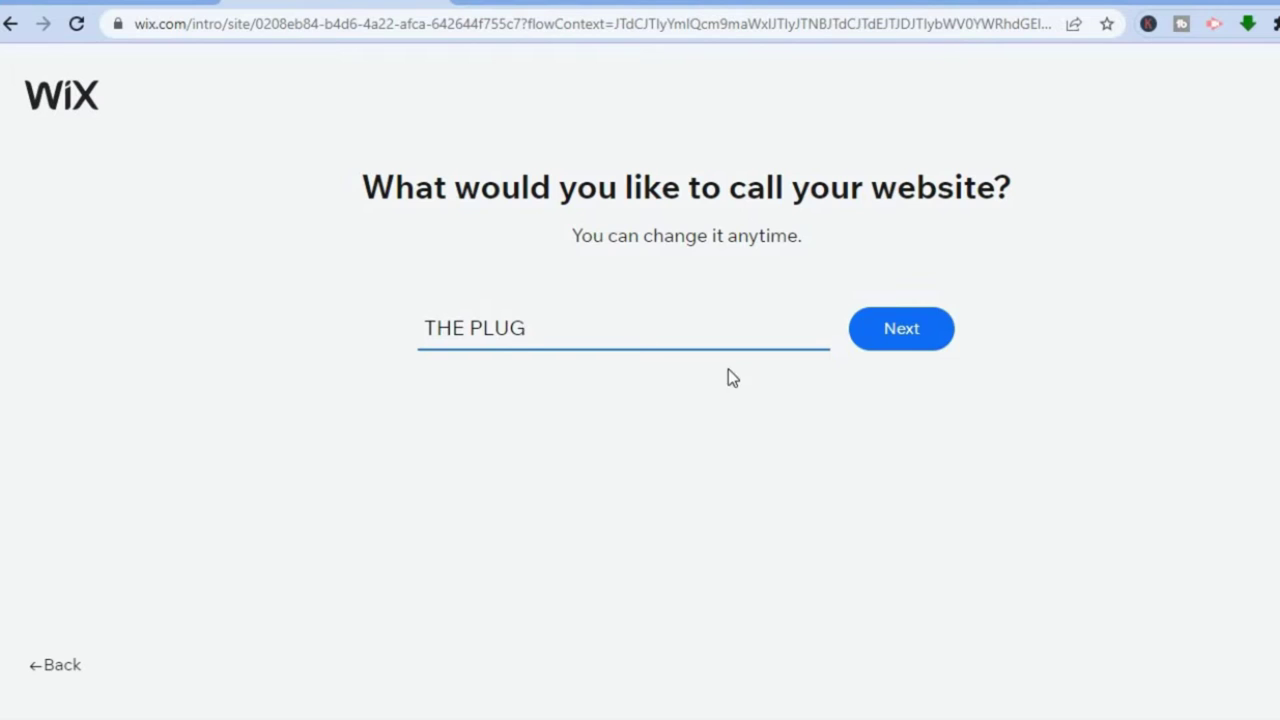
pyautogui.click(879, 338)
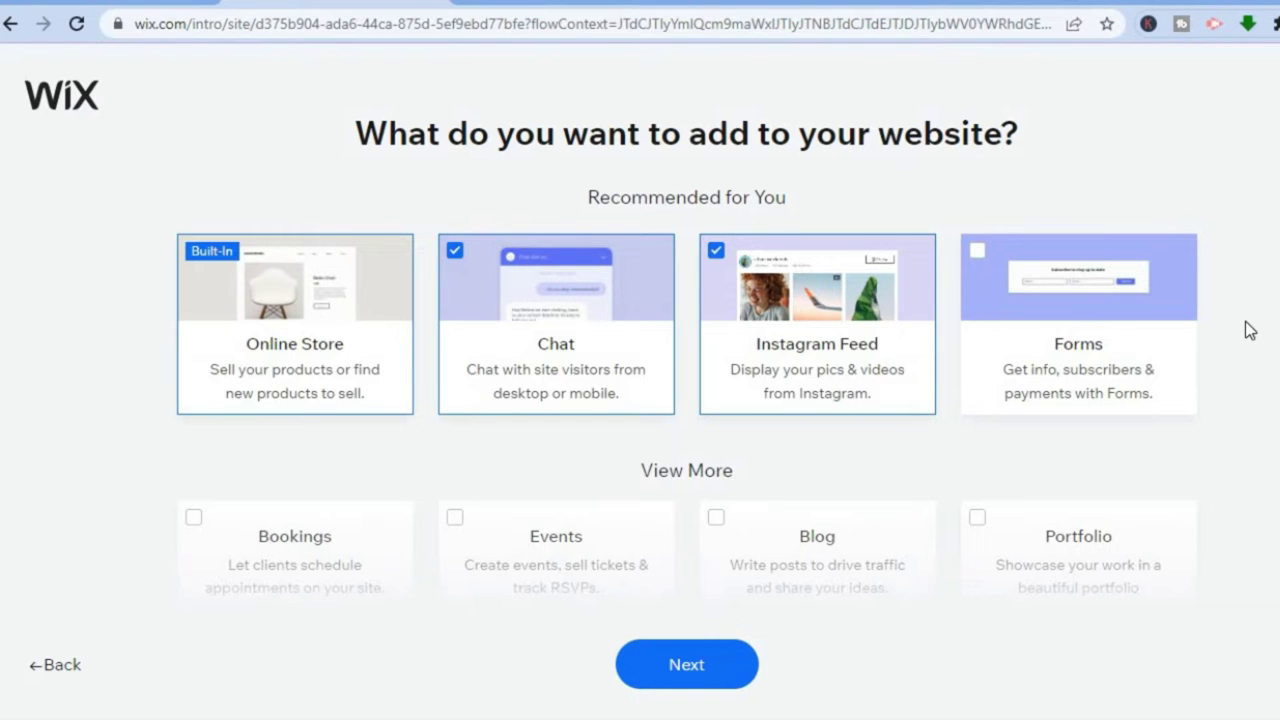
# Add Forms to the website's recommended features and continue with the setup.
pyautogui.moveTo(274, 354)
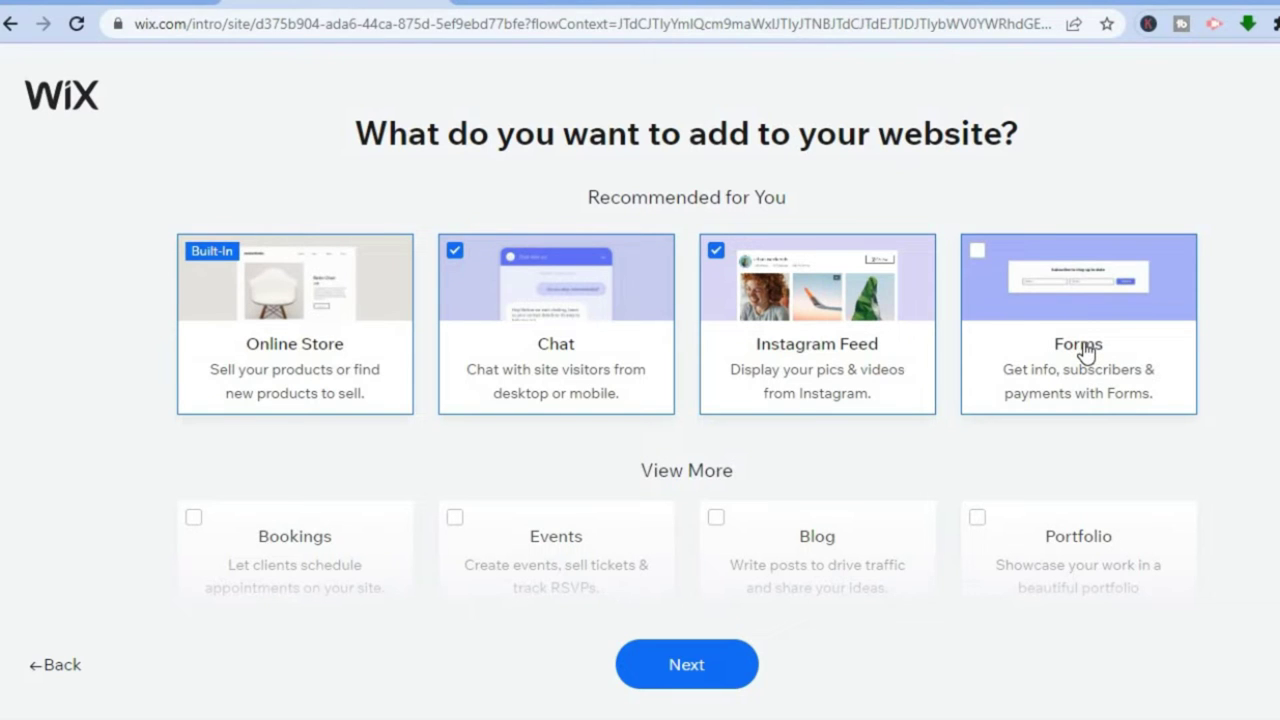
pyautogui.click(981, 256)
pyautogui.scroll(-3, 1231, 380)
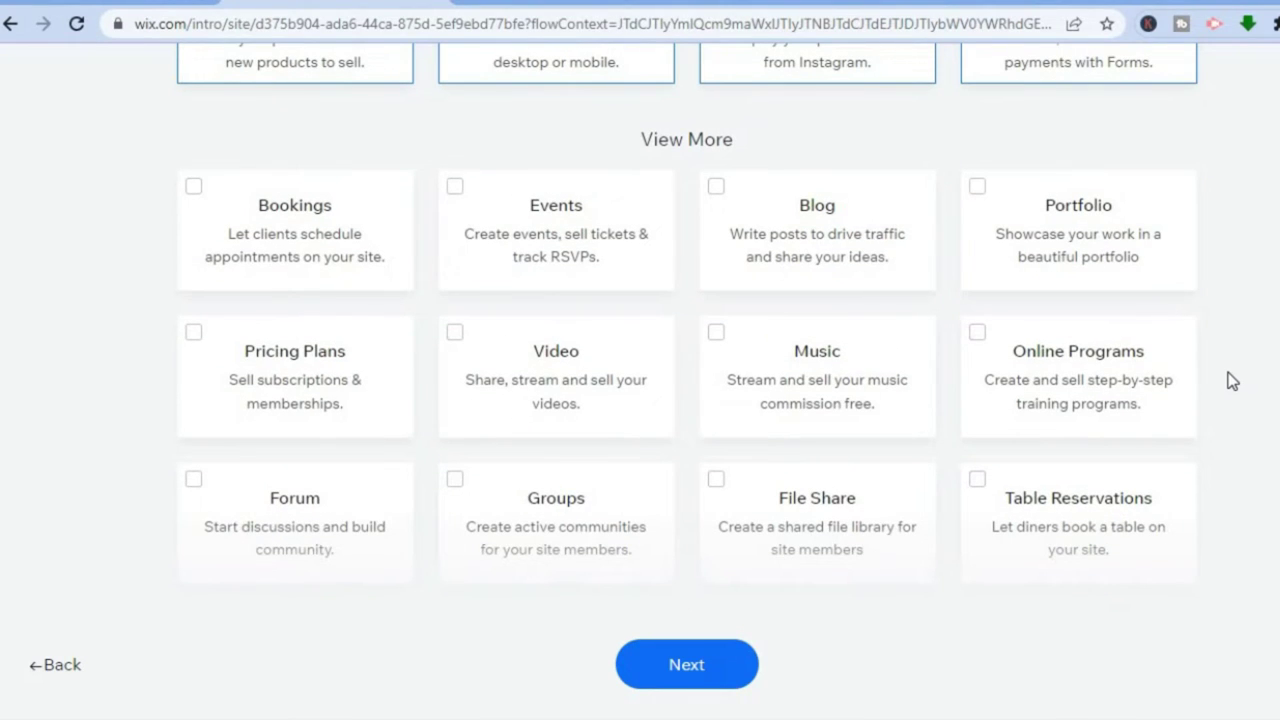
pyautogui.scroll(-2, 1231, 380)
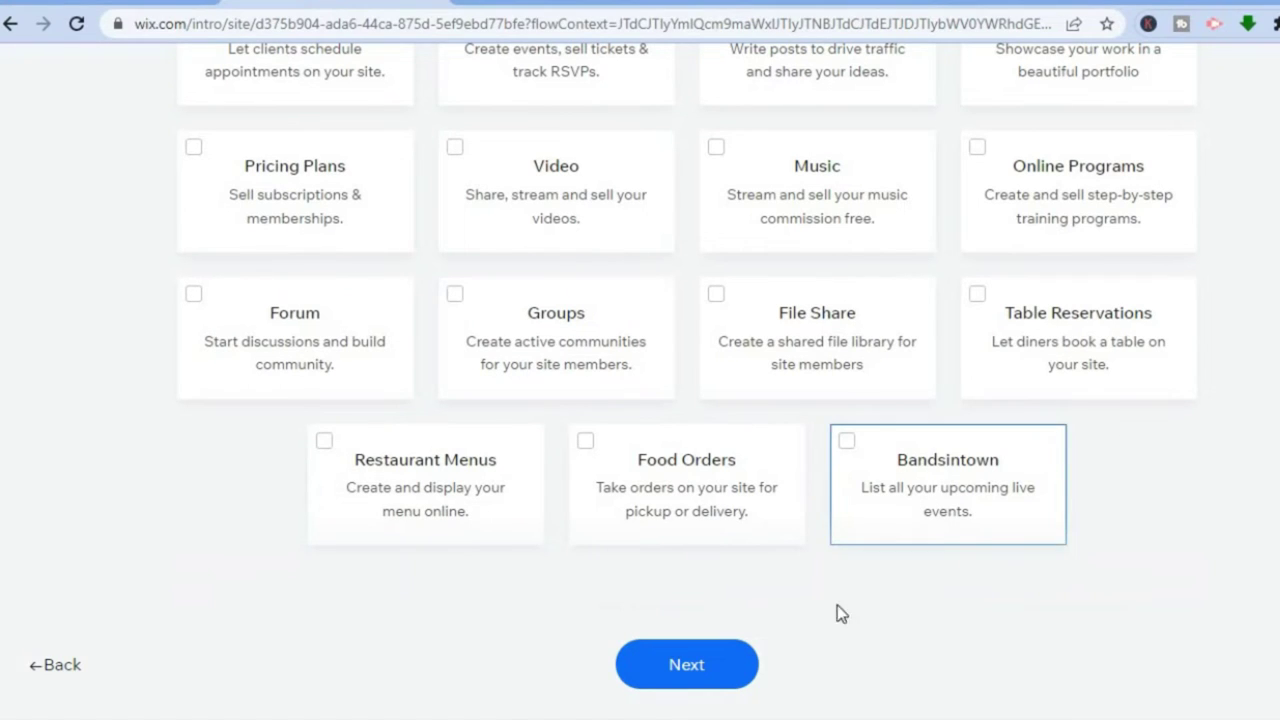
pyautogui.click(687, 665)
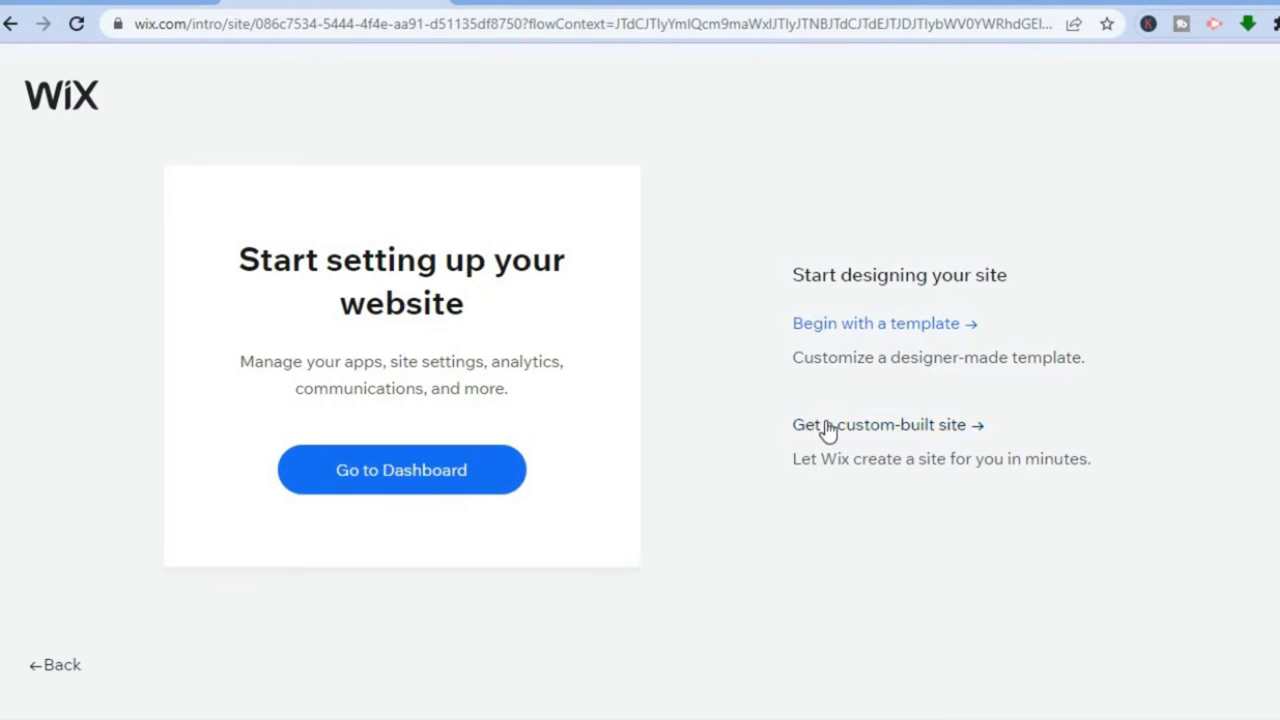
# Begin with a template and open the Awesome Sneakers shoe store template for editing.
pyautogui.click(851, 328)
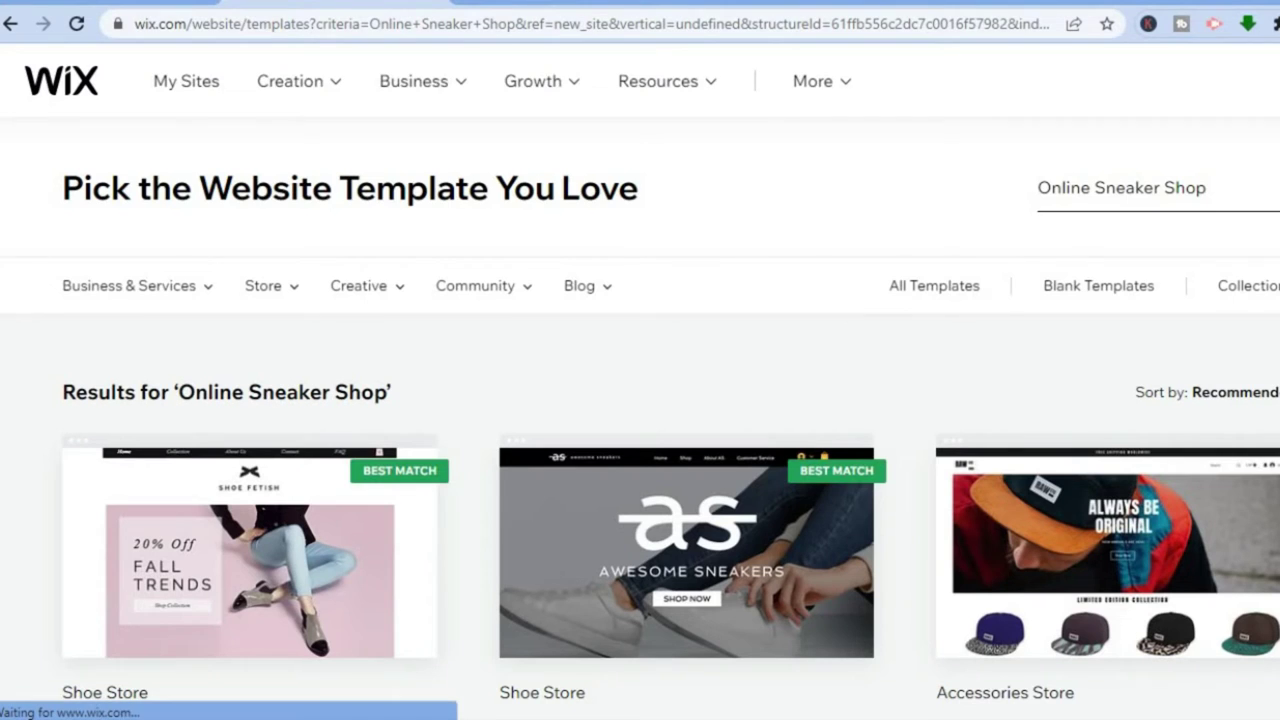
pyautogui.scroll(-3, 640, 385)
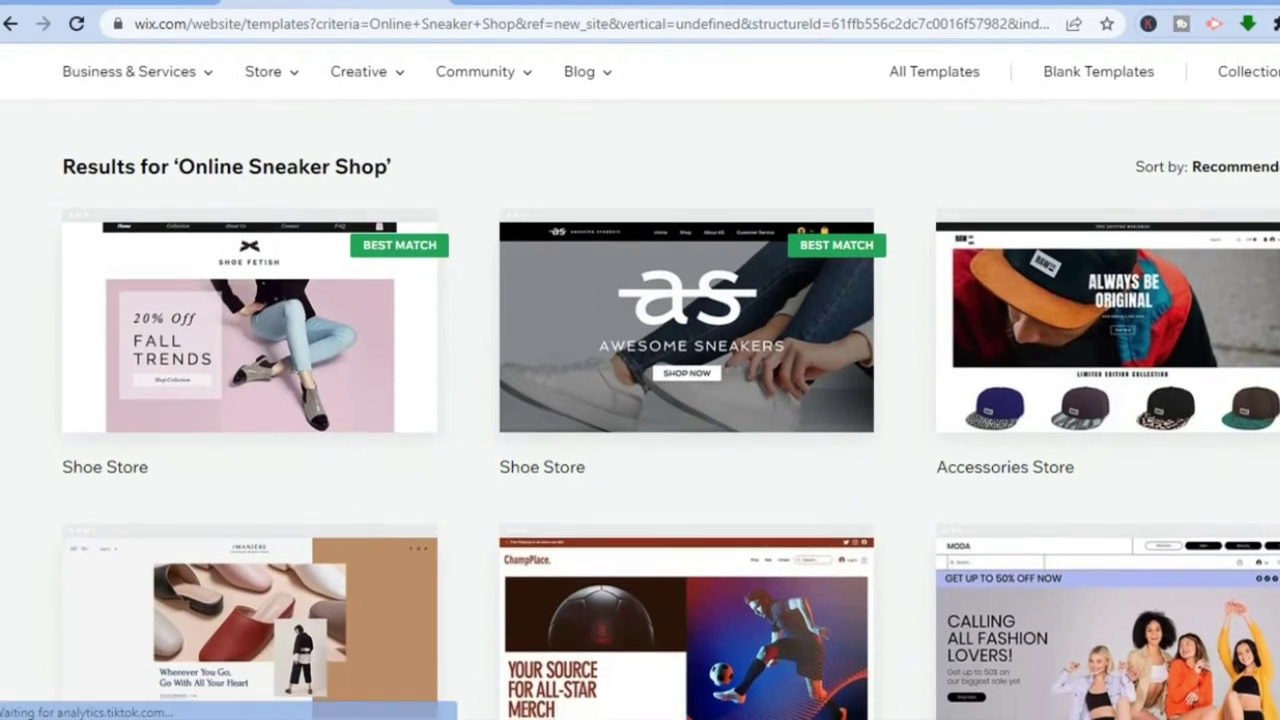
pyautogui.scroll(-1, 797, 291)
pyautogui.moveTo(797, 291)
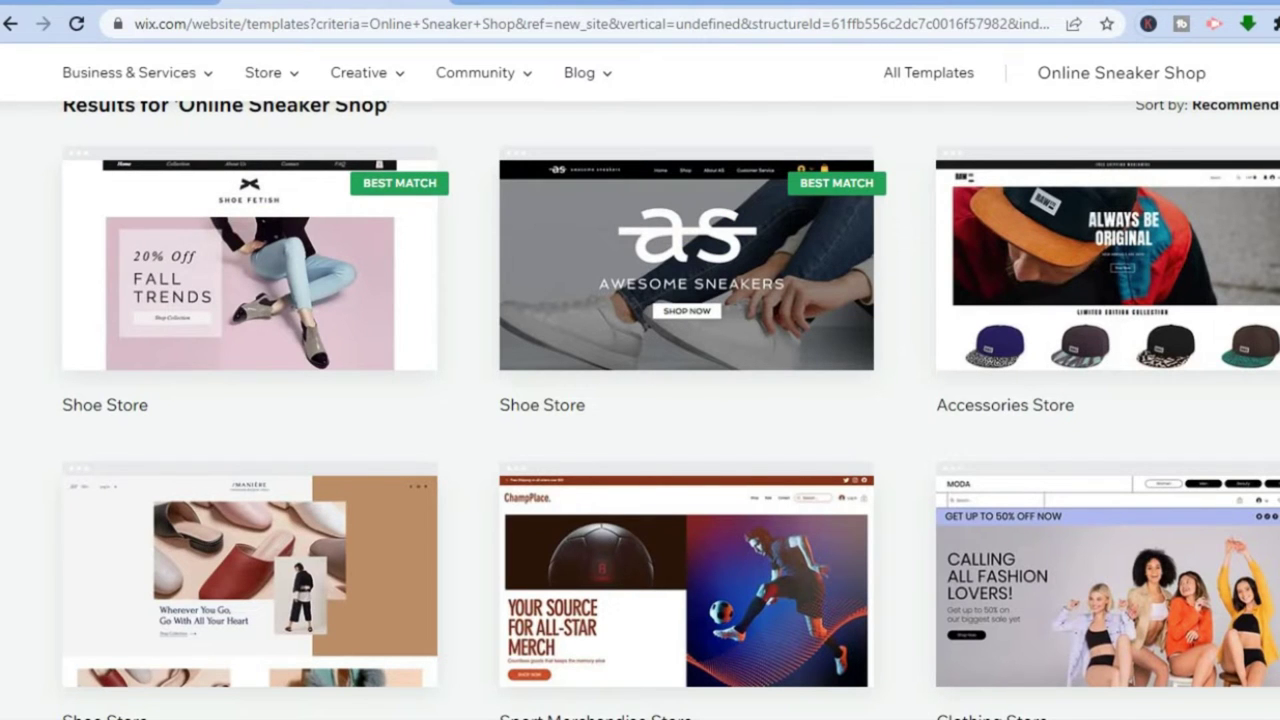
pyautogui.scroll(-4, 640, 410)
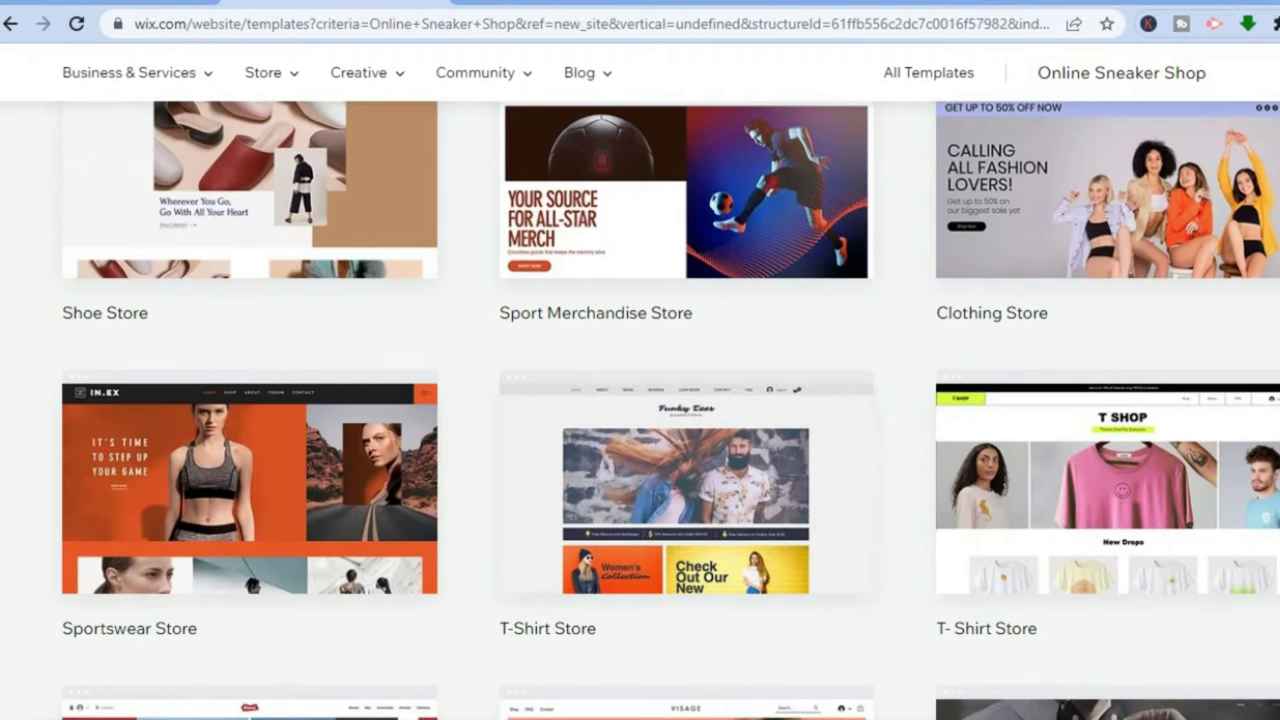
pyautogui.scroll(5, 640, 410)
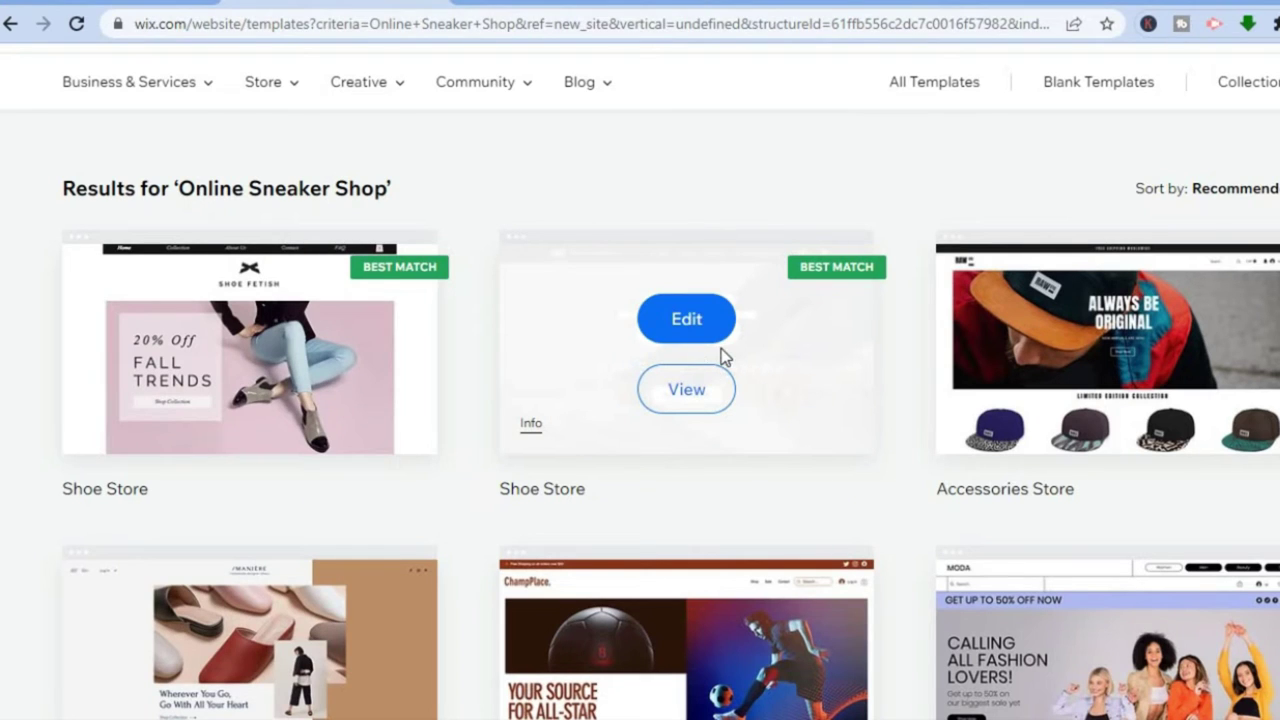
pyautogui.click(676, 316)
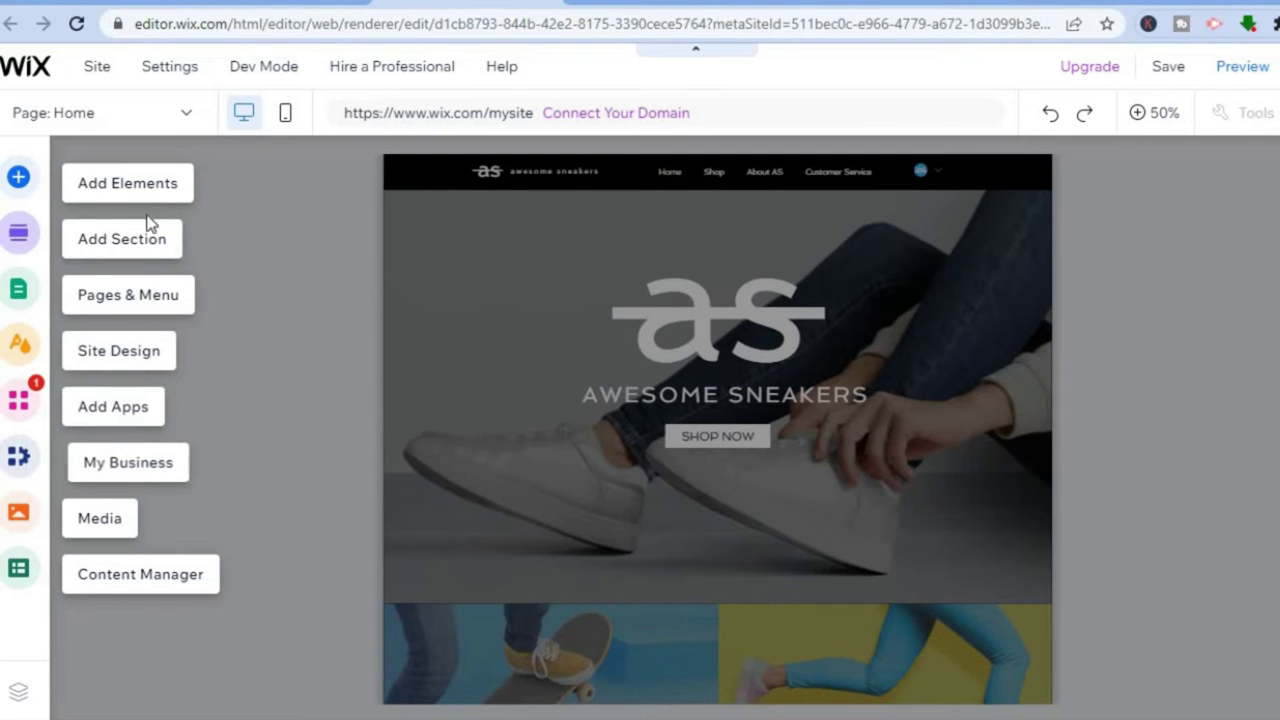
# Browse the elements that can be added: text, image, button, box, menu and anchor, interactive, and contact and forms.
pyautogui.click(110, 183)
pyautogui.click(111, 188)
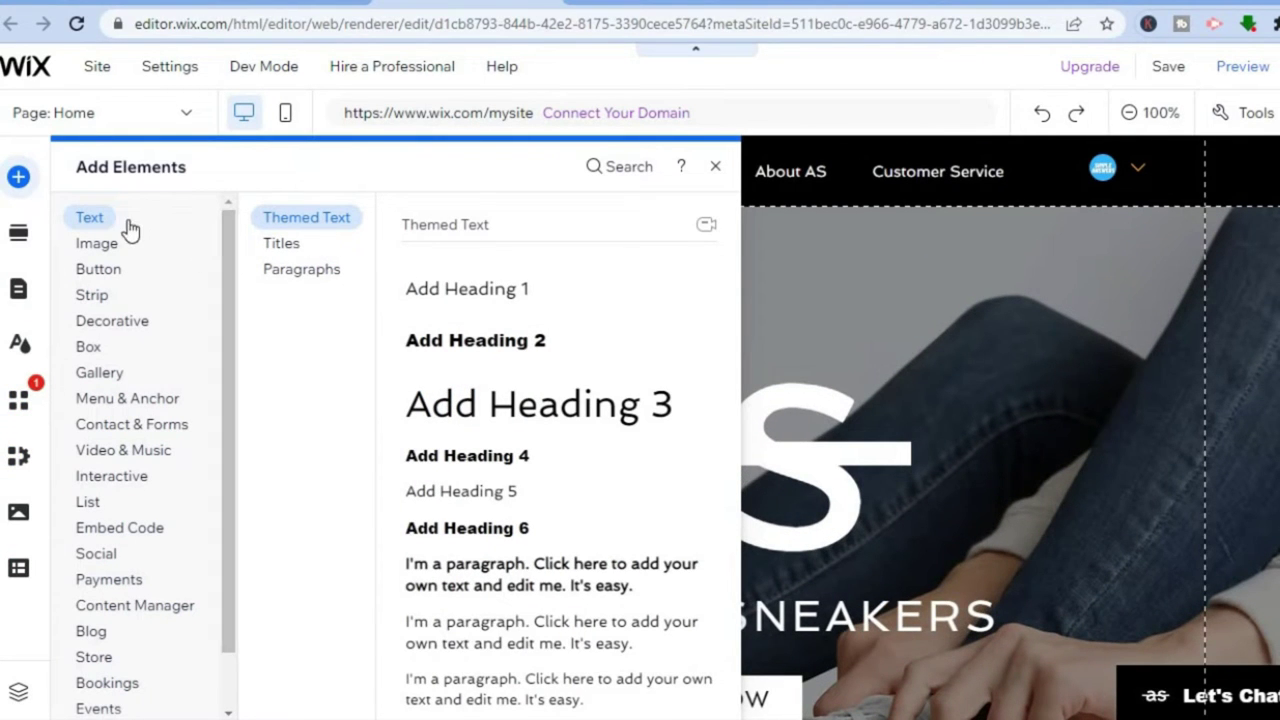
pyautogui.click(115, 250)
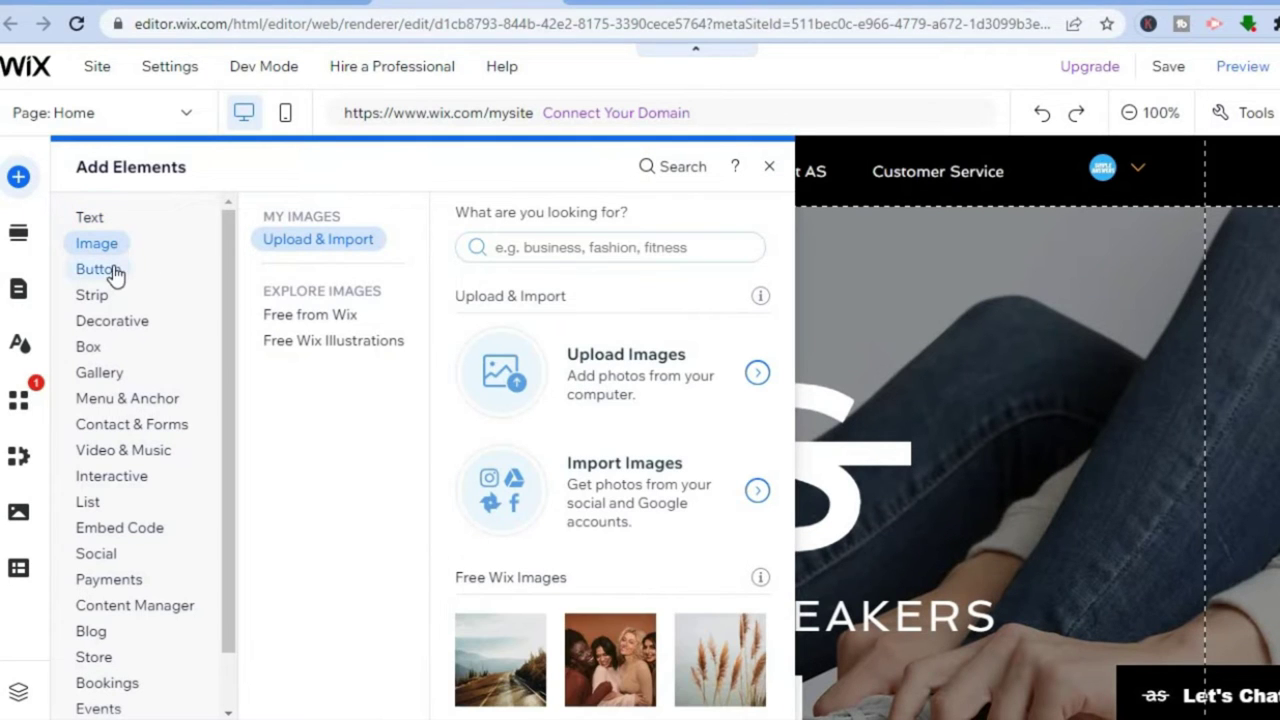
pyautogui.click(104, 278)
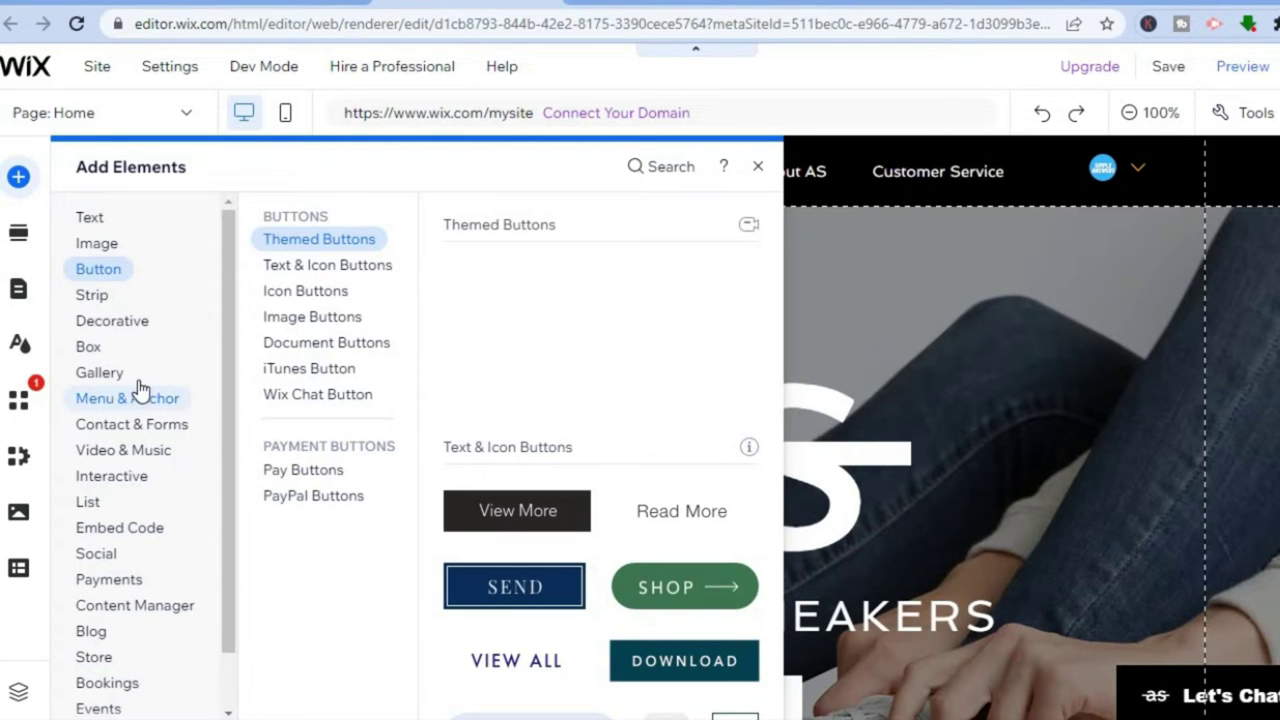
pyautogui.click(90, 350)
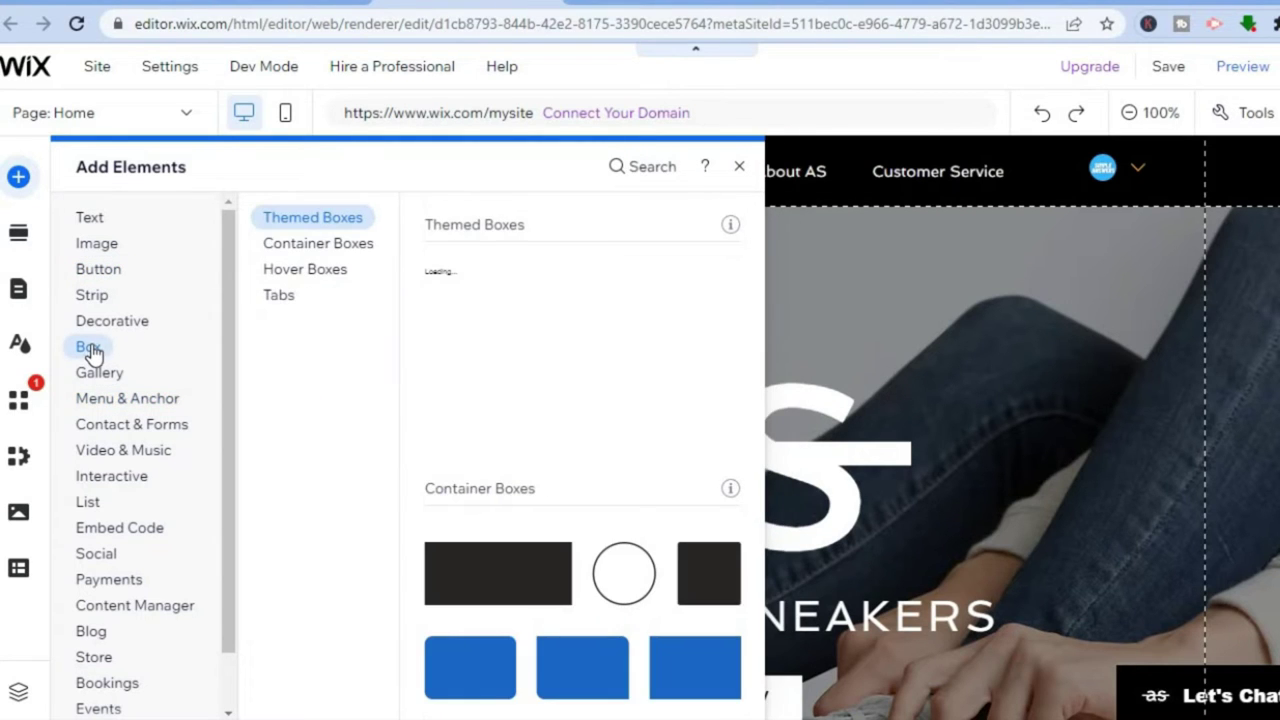
pyautogui.click(312, 272)
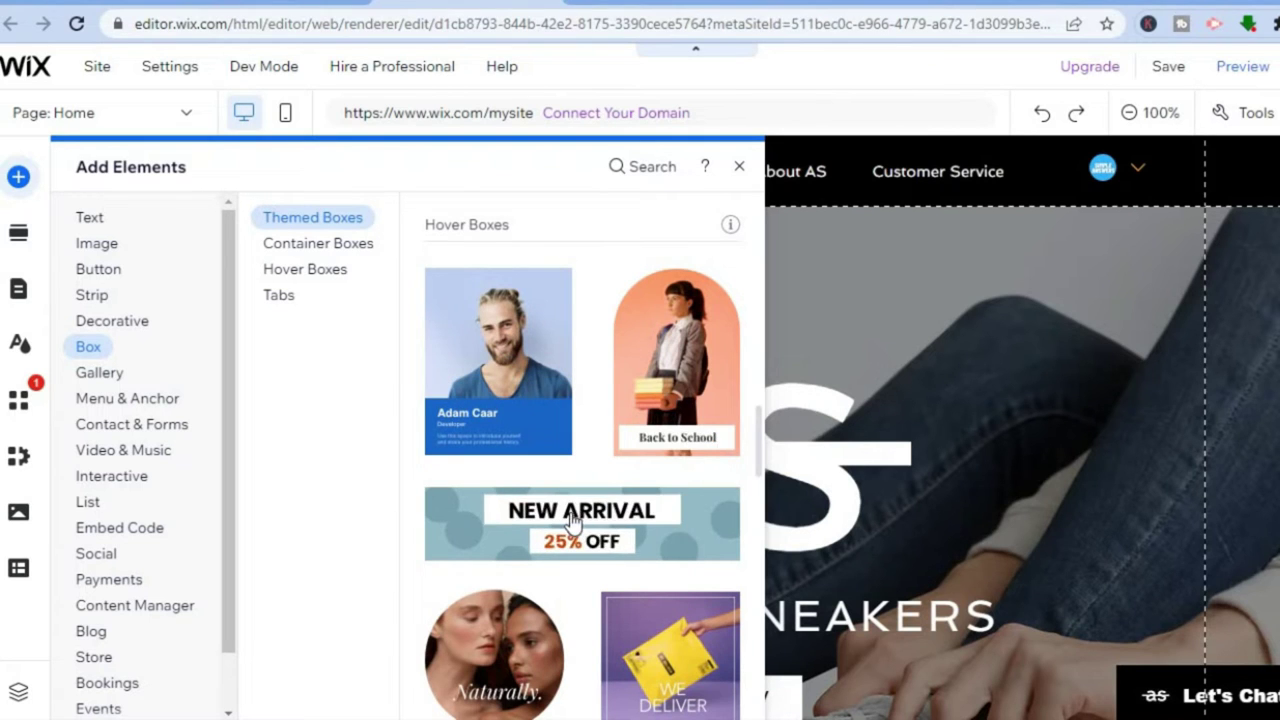
pyautogui.click(160, 397)
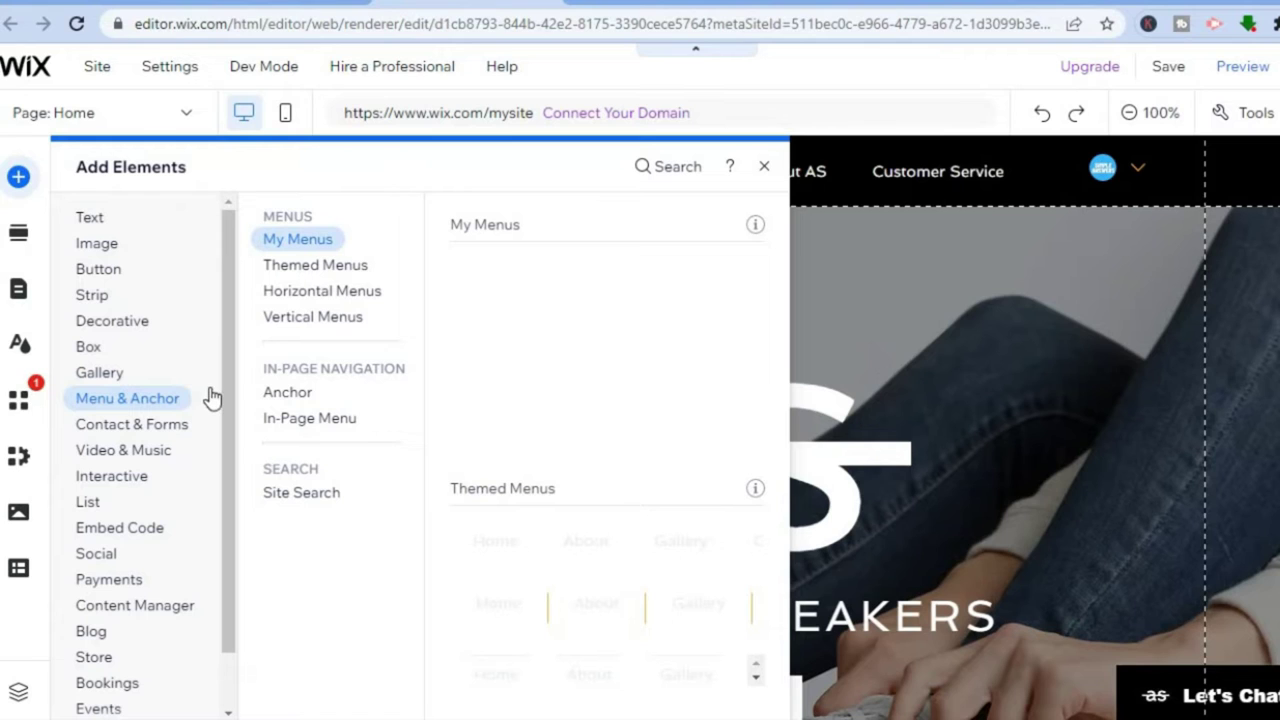
pyautogui.moveTo(228, 382); pyautogui.dragTo(227, 500)
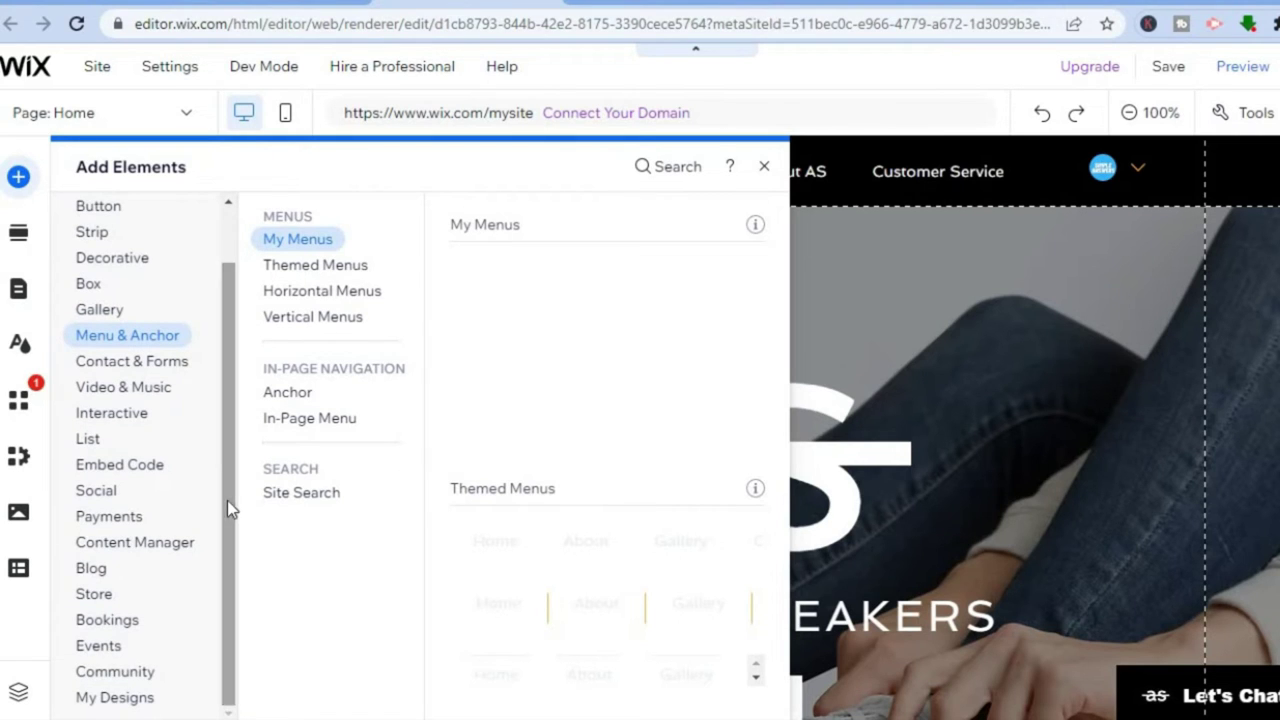
pyautogui.click(132, 398)
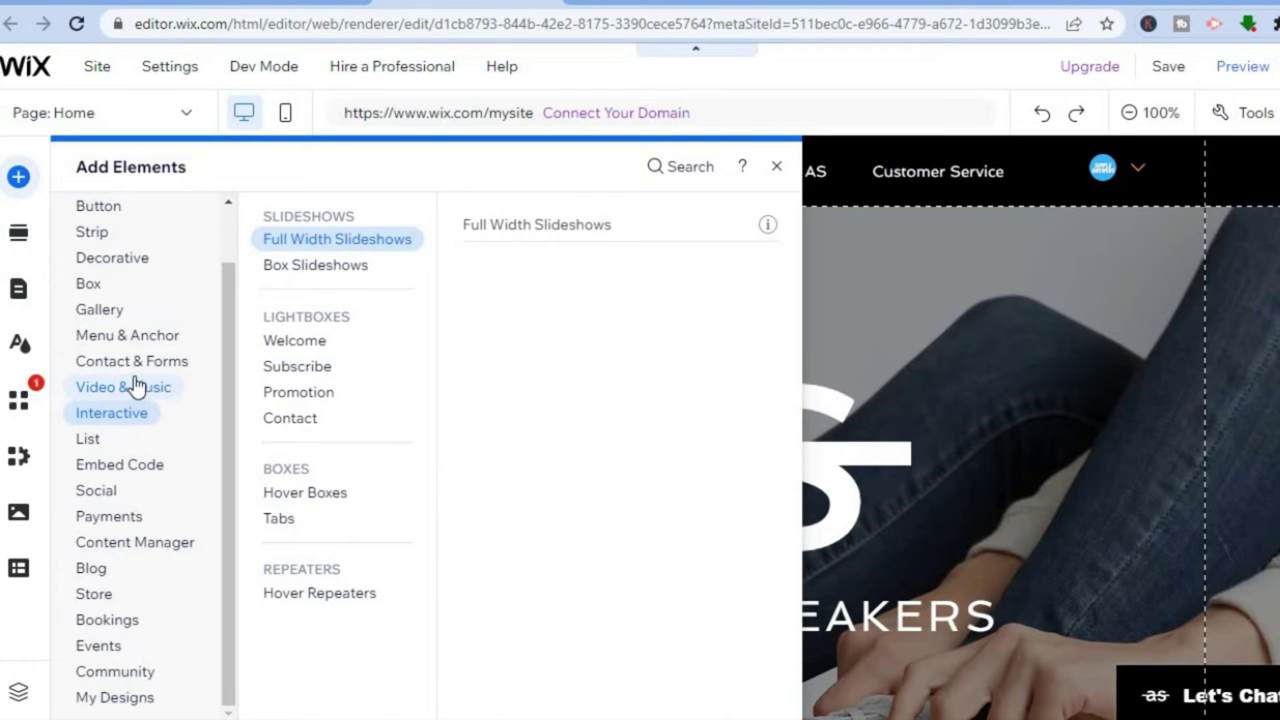
pyautogui.moveTo(145, 370)
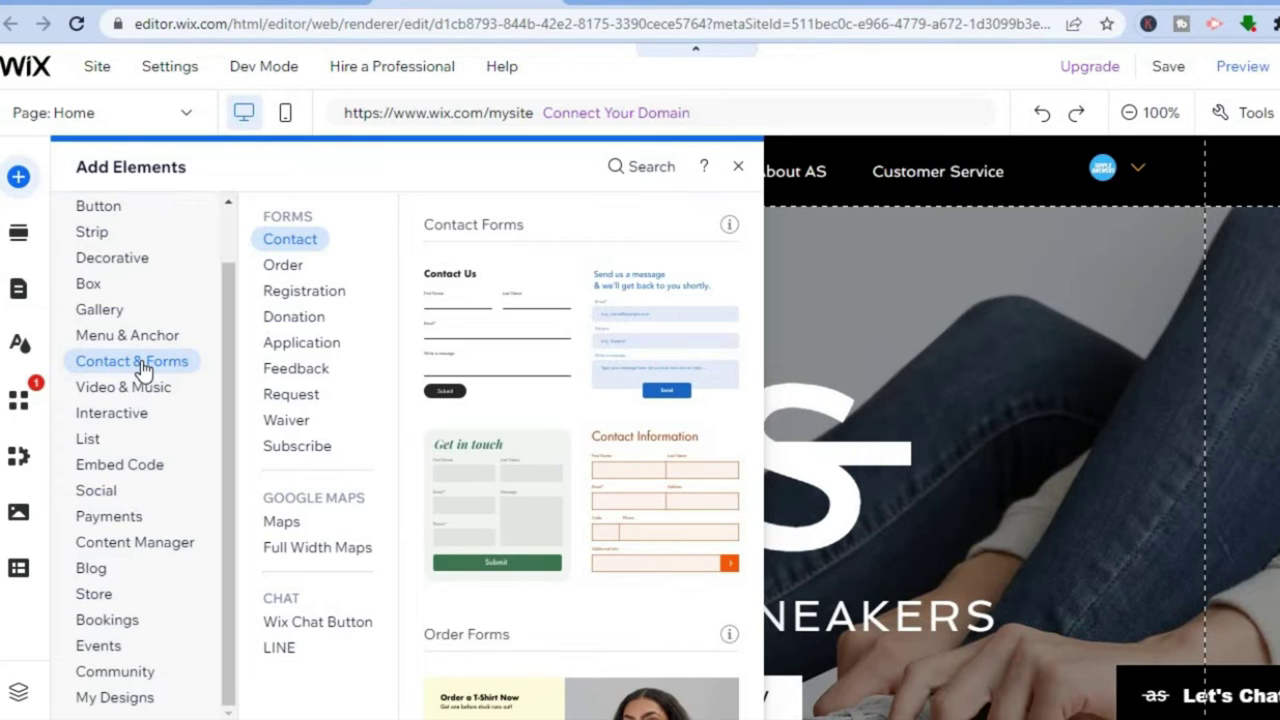
# Review the site's pages and menu structure, and examine the home page's sections down to the final sale banner.
pyautogui.click(20, 291)
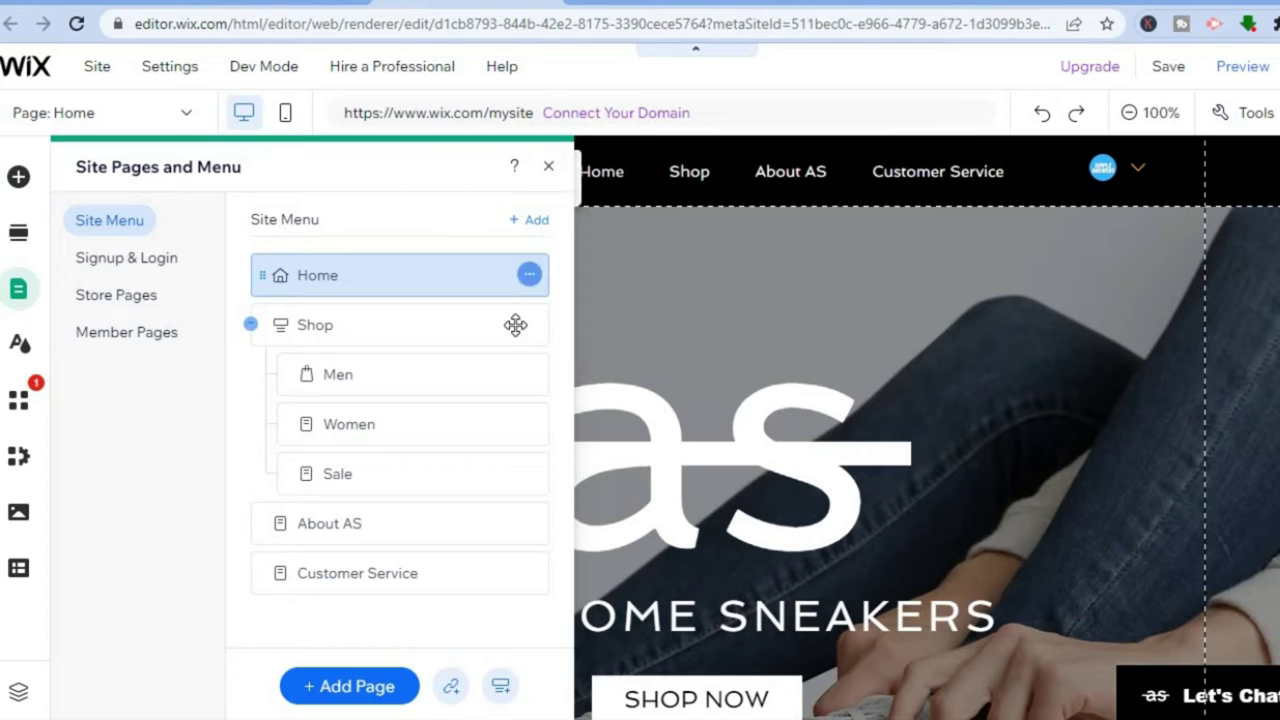
pyautogui.click(548, 168)
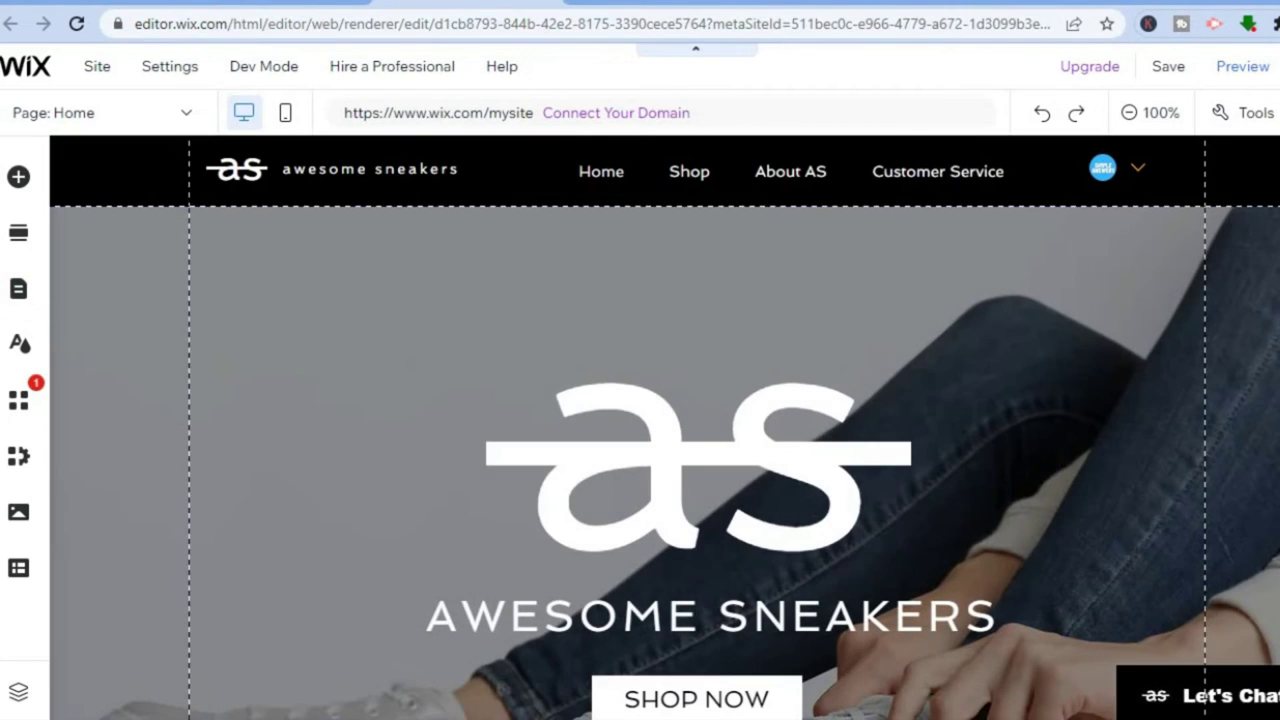
pyautogui.scroll(-10, 664, 427)
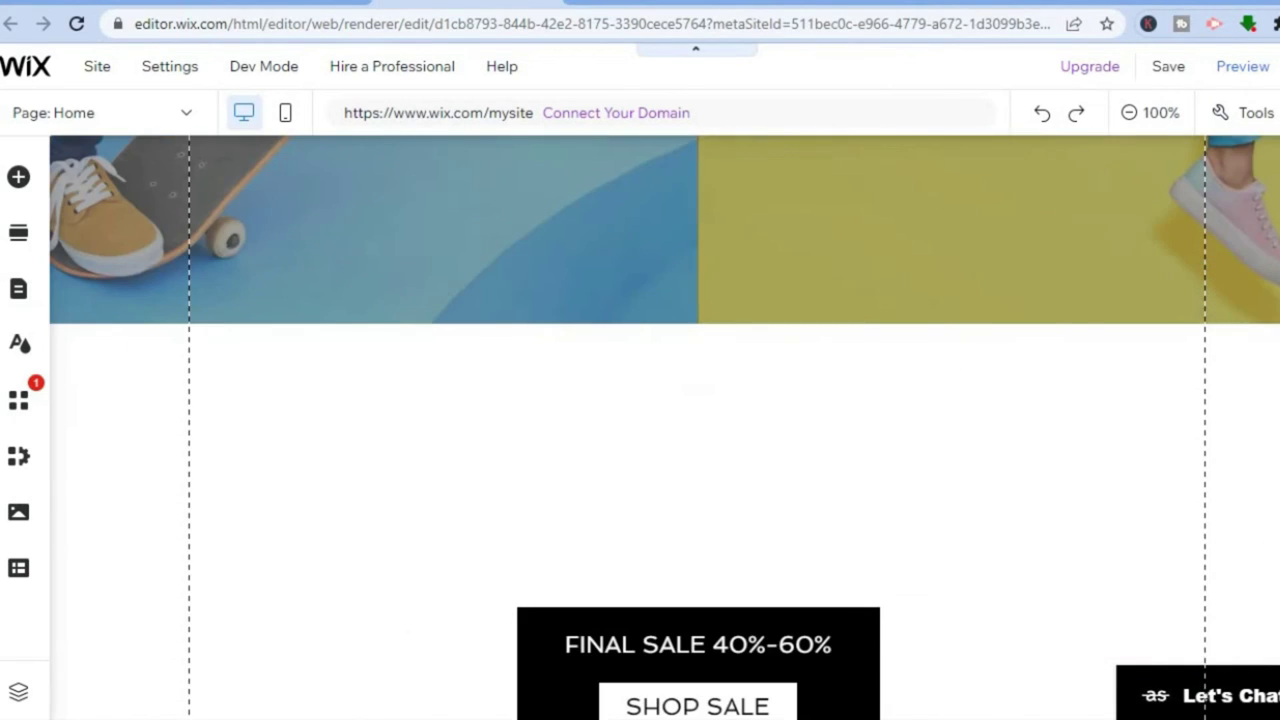
pyautogui.scroll(-5, 664, 427)
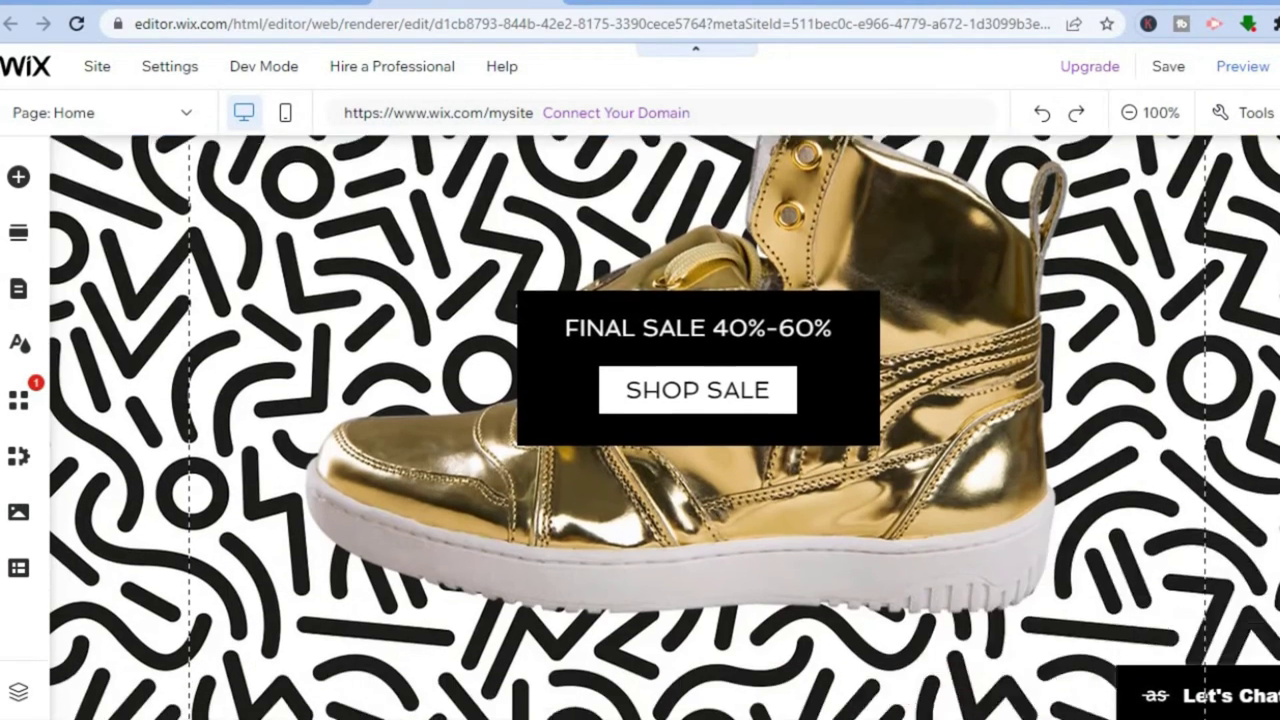
pyautogui.scroll(3, 664, 427)
pyautogui.scroll(5, 664, 427)
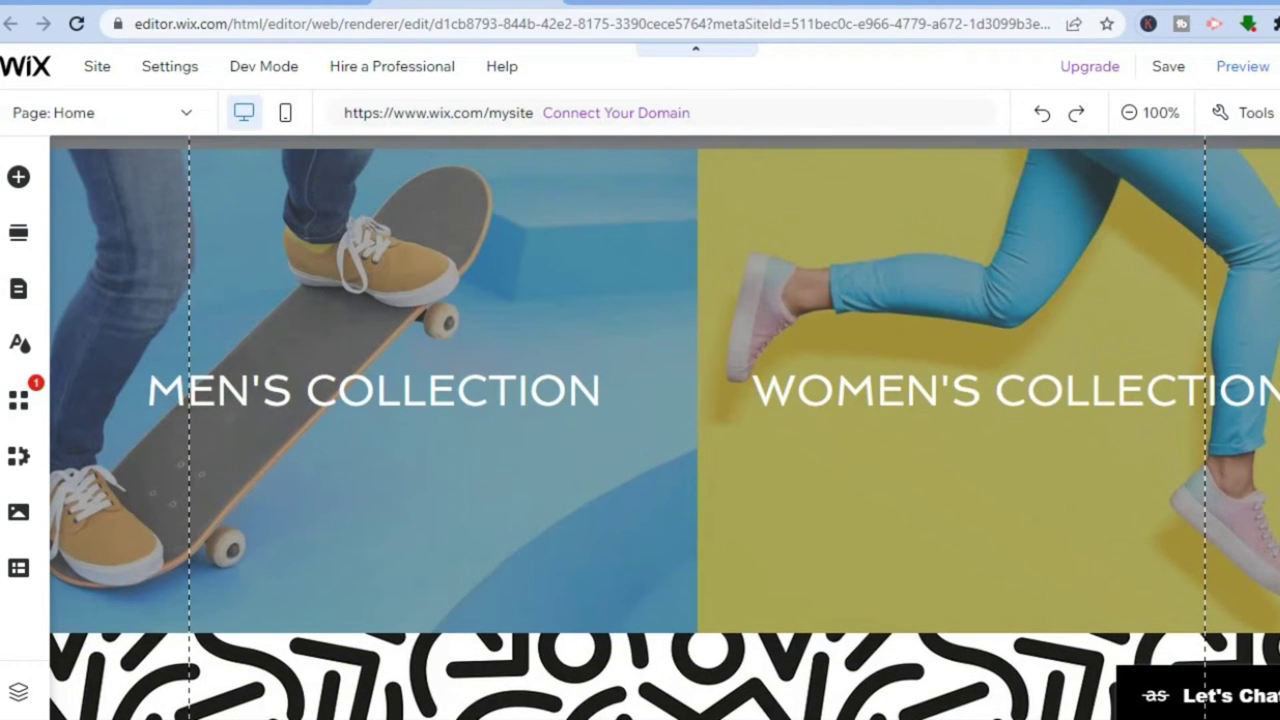
pyautogui.scroll(5, 664, 427)
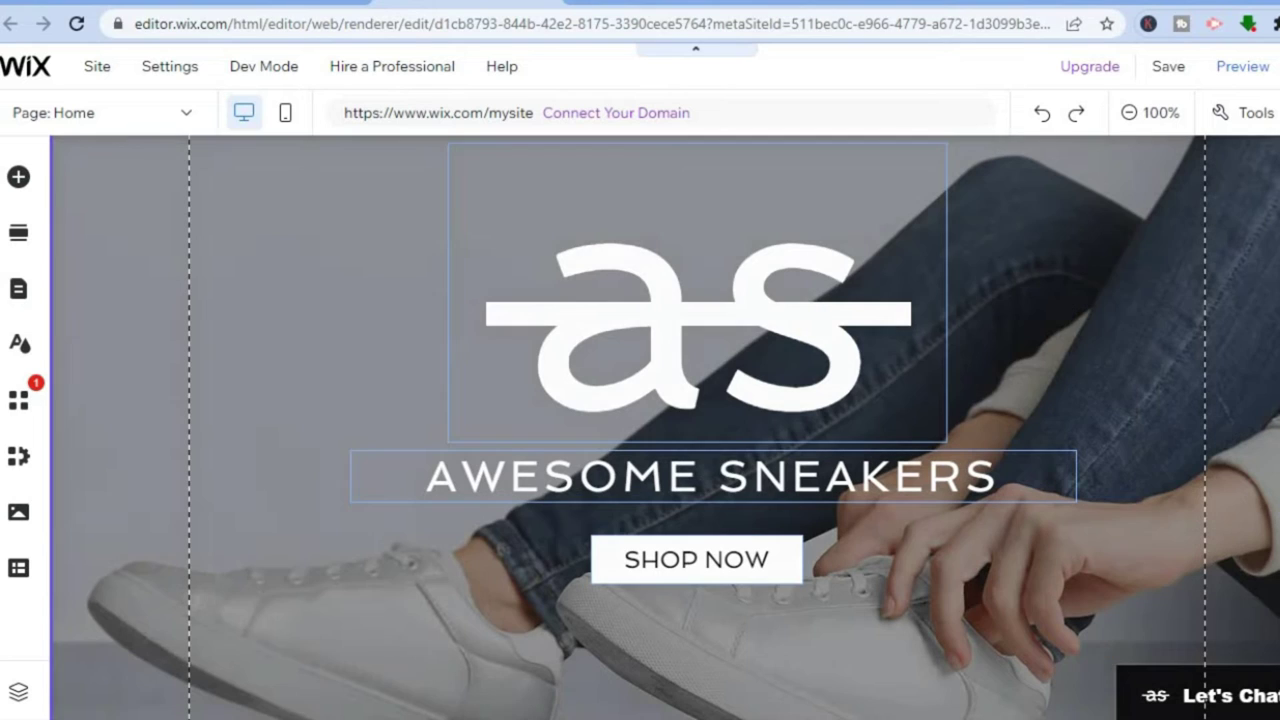
pyautogui.scroll(2, 664, 427)
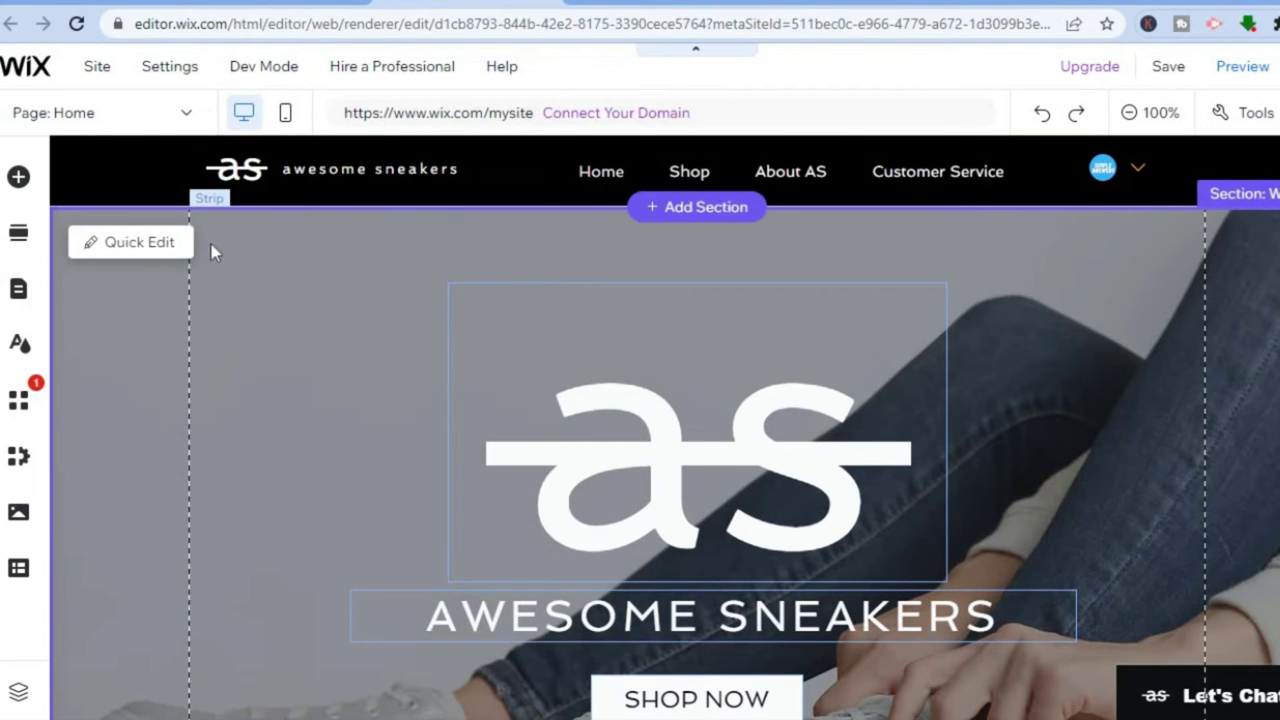
# Open the strip background of the home page's Welcome section for editing and bring up the image library for it.
pyautogui.click(130, 244)
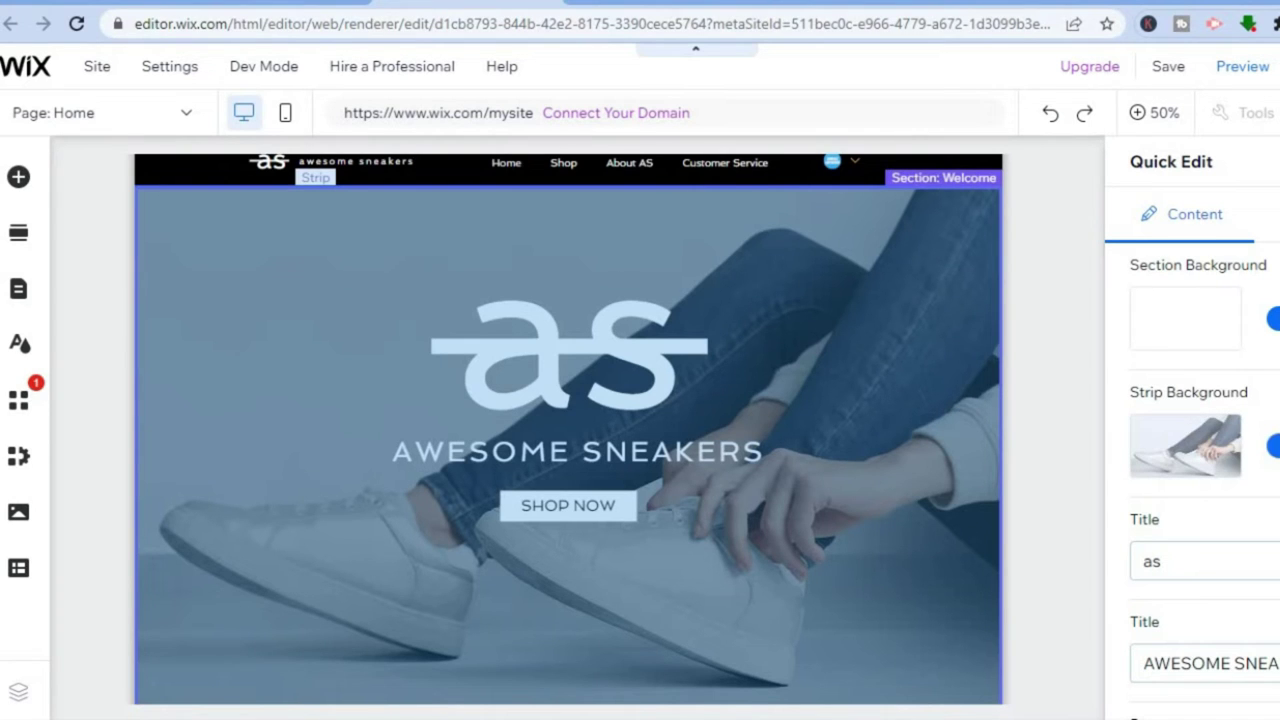
pyautogui.click(1185, 445)
pyautogui.moveTo(1258, 463)
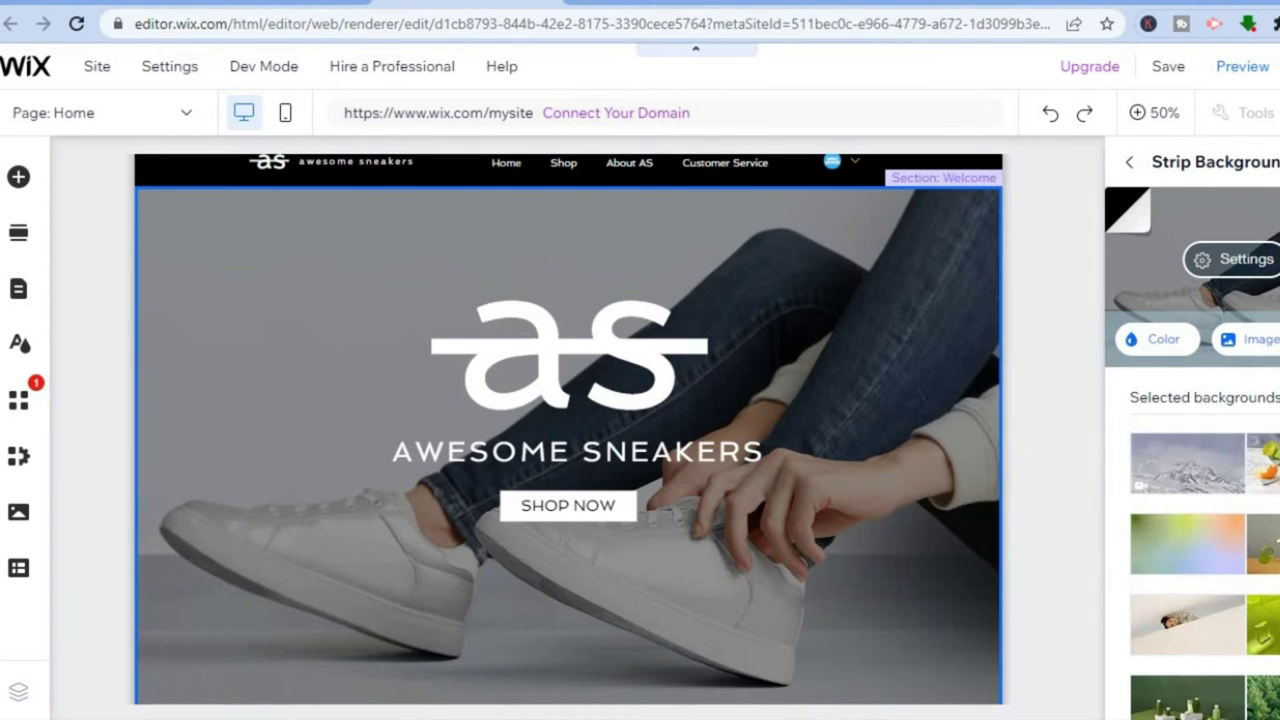
pyautogui.scroll(-5, 1205, 555)
pyautogui.scroll(5, 1205, 555)
pyautogui.click(1257, 345)
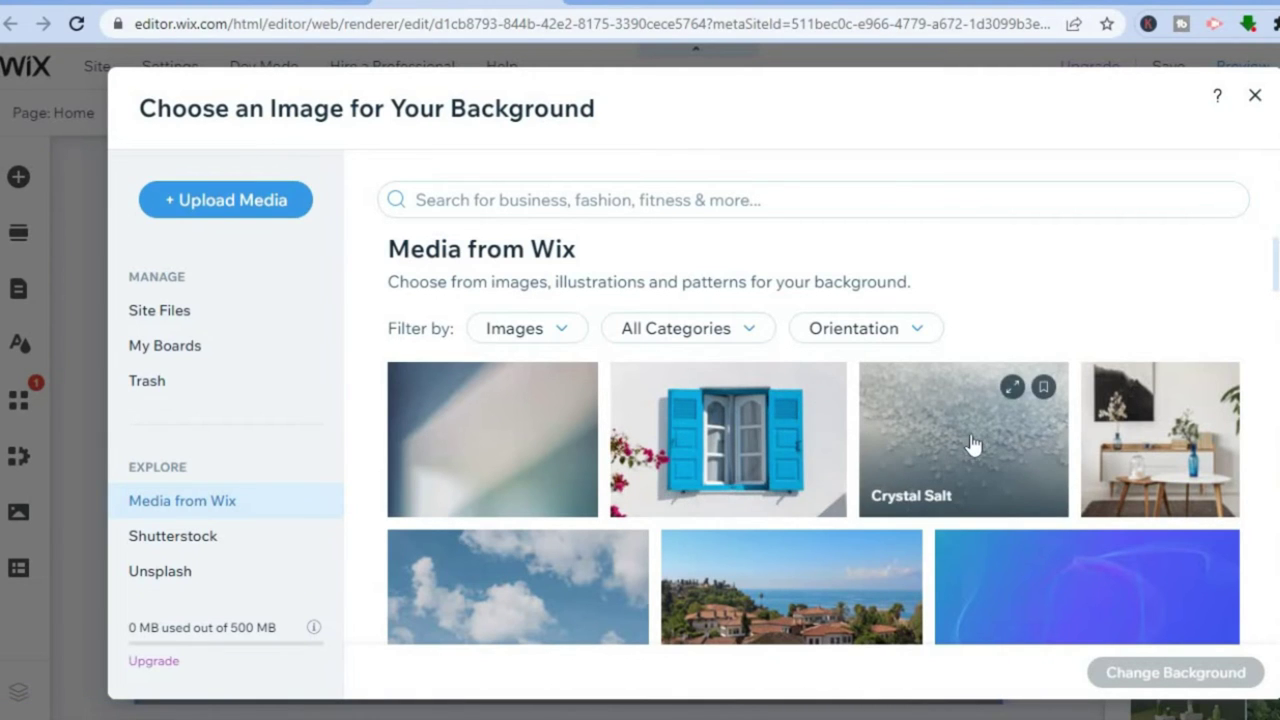
# Search the Wix media for SHOE and set the Tying Shoes image as the Welcome section's strip background.
pyautogui.moveTo(1275, 268); pyautogui.dragTo(1272, 288)
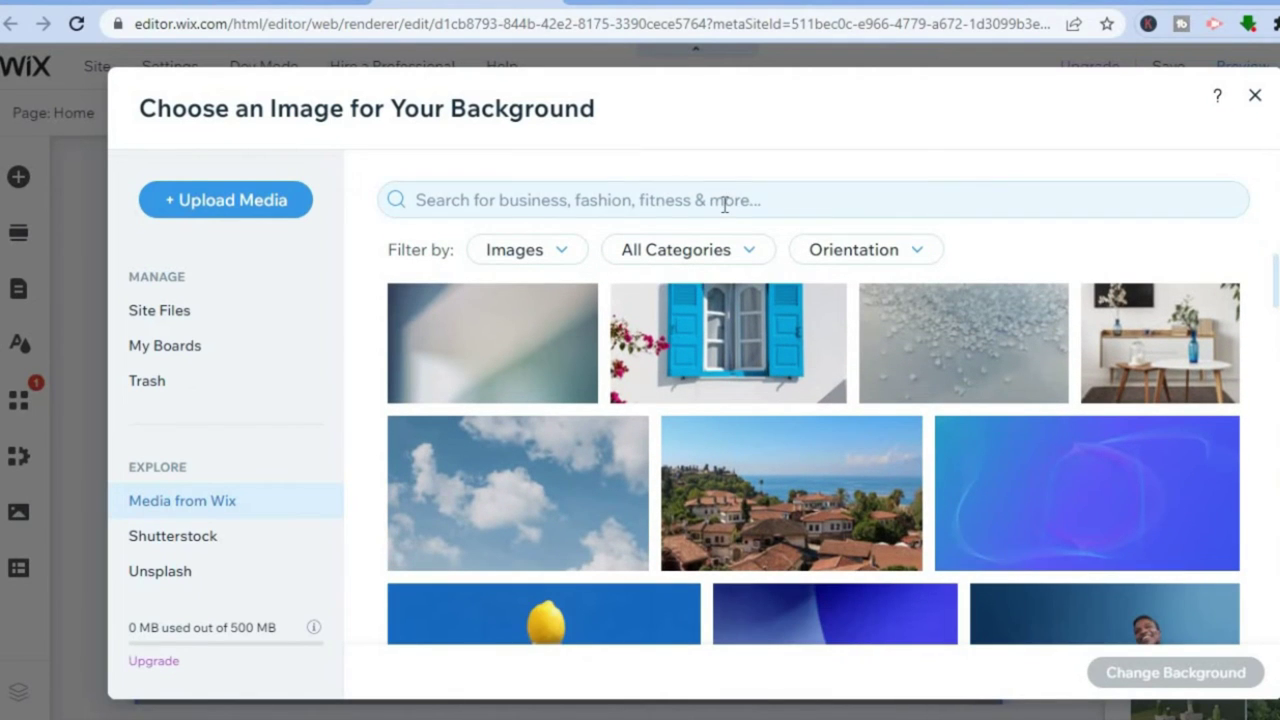
pyautogui.click(725, 204)
pyautogui.write('SHOE')
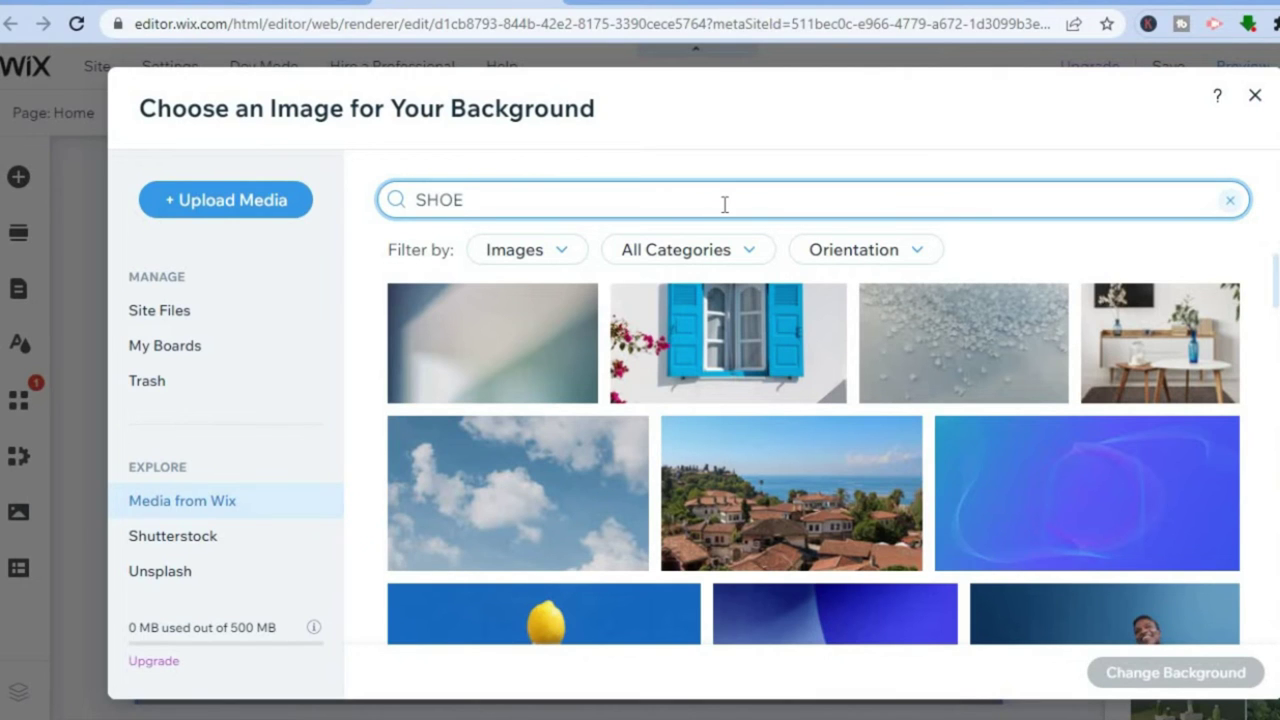
pyautogui.press('Return')
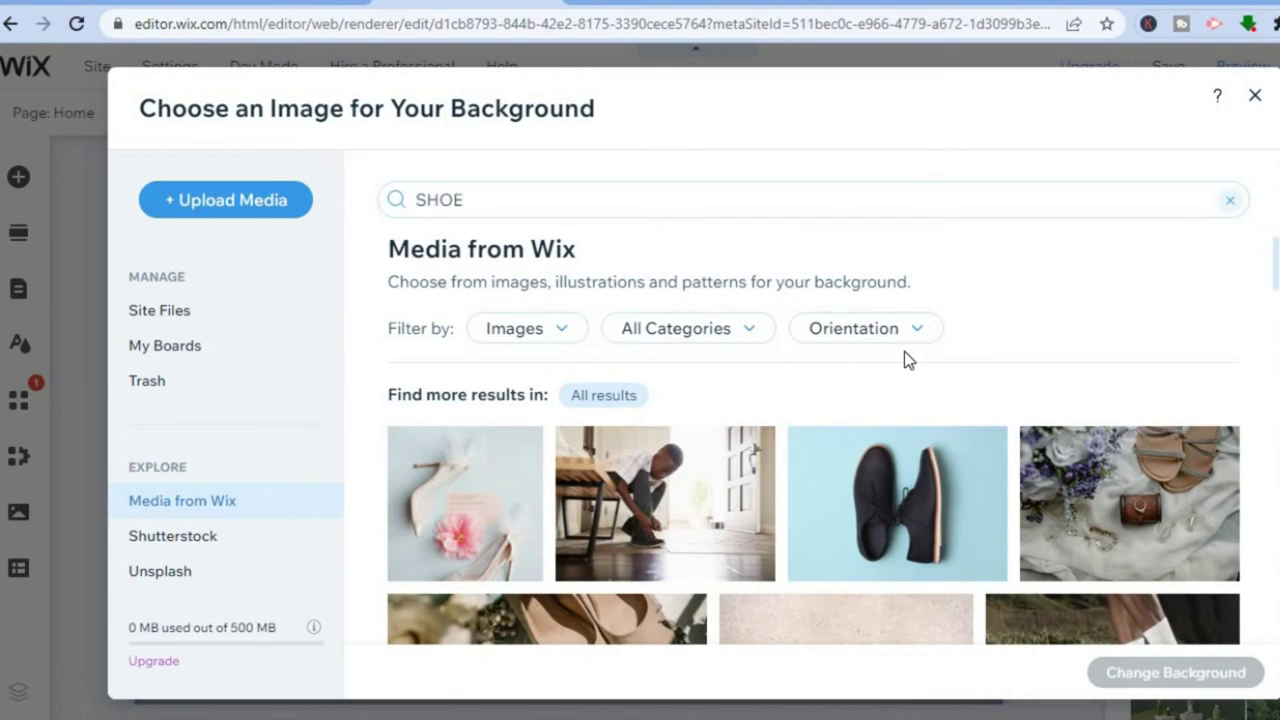
pyautogui.click(714, 510)
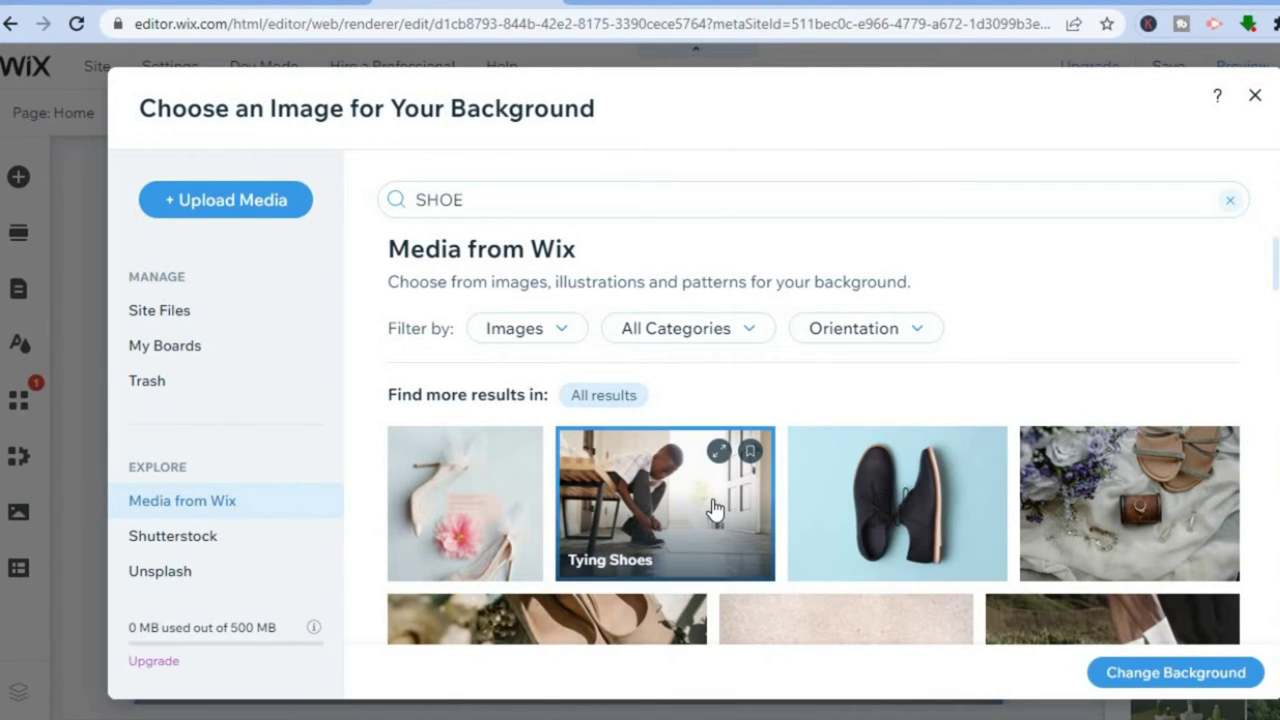
pyautogui.click(1196, 673)
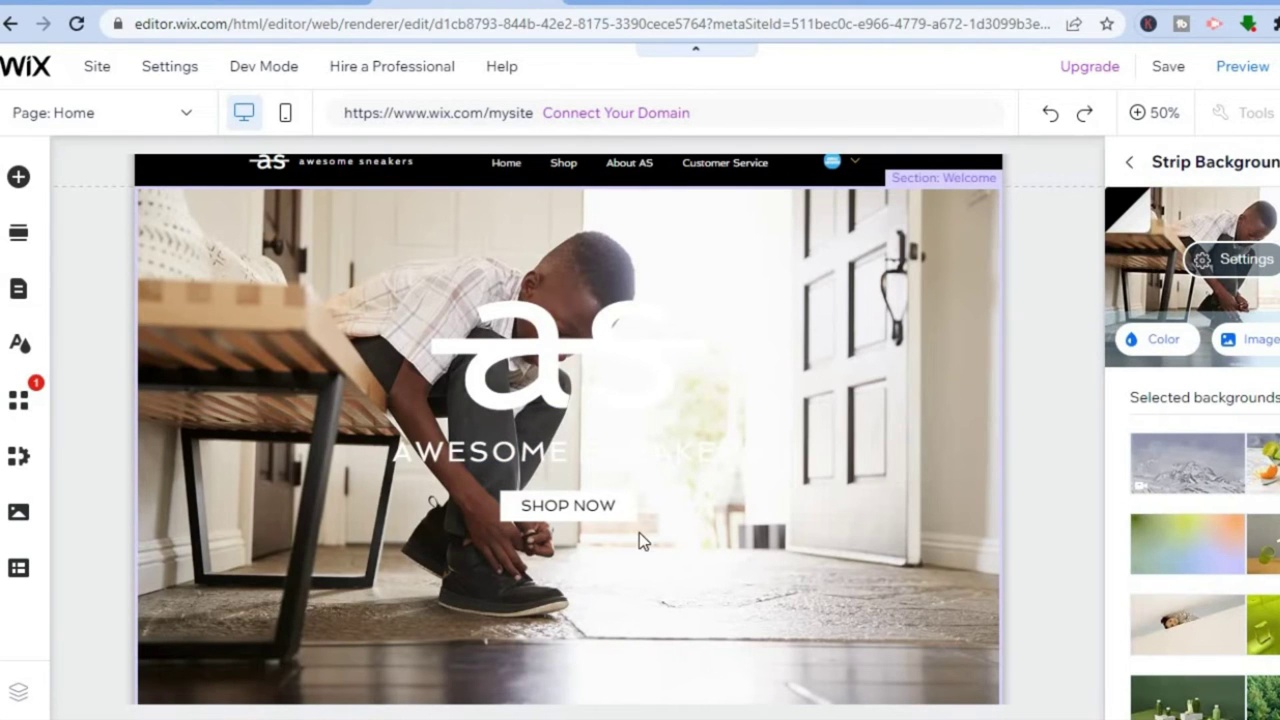
# Review the Welcome section's editable titles and button in Quick Edit, and close the editing options.
pyautogui.click(556, 455)
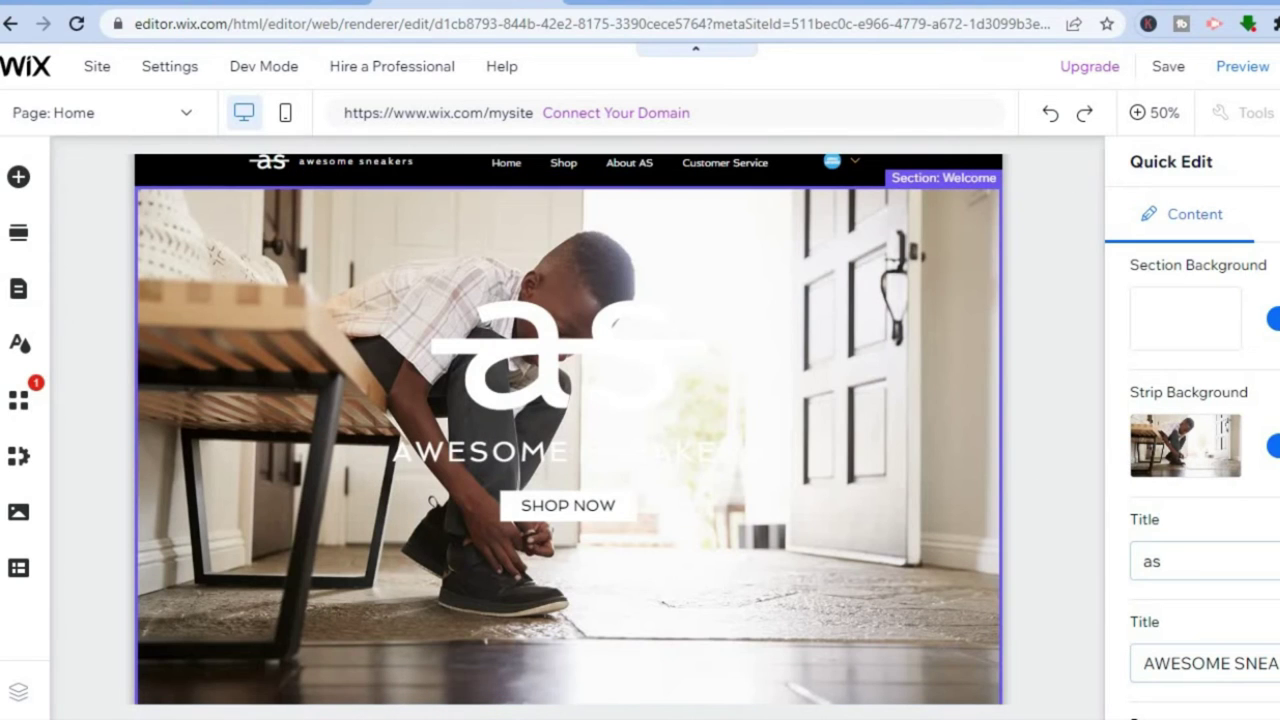
pyautogui.scroll(-2, 1190, 420)
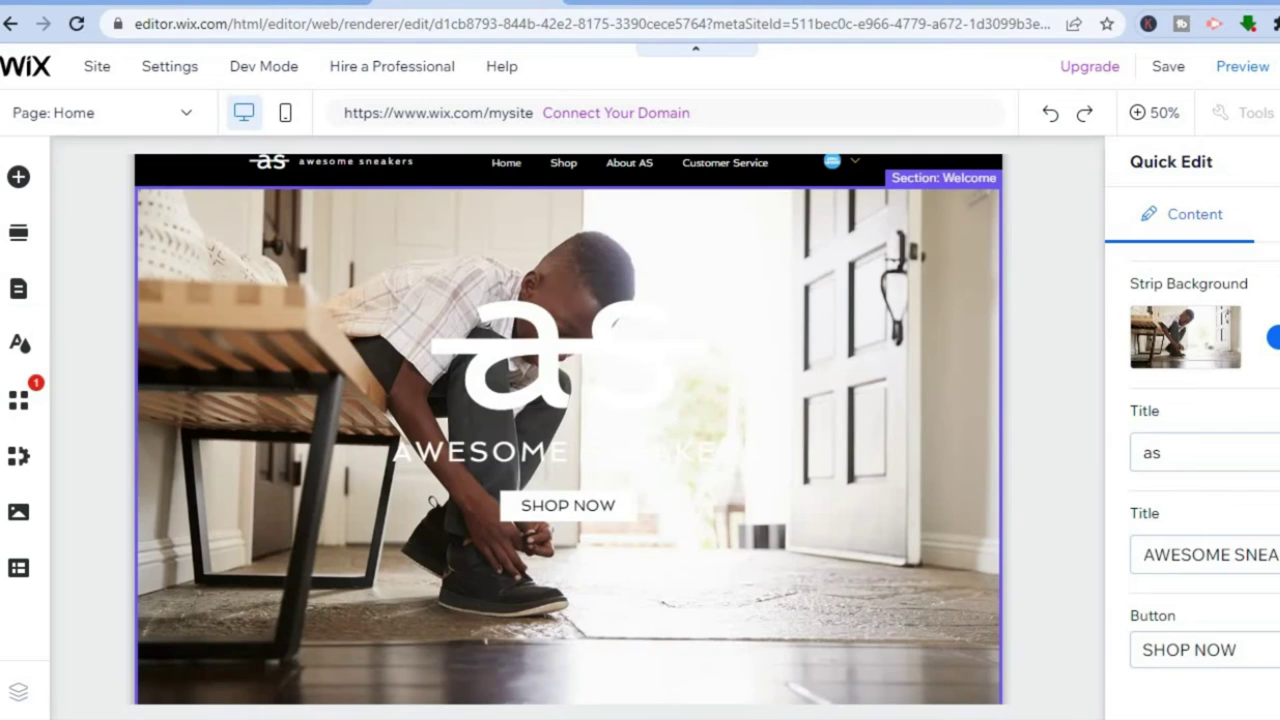
pyautogui.click(831, 366)
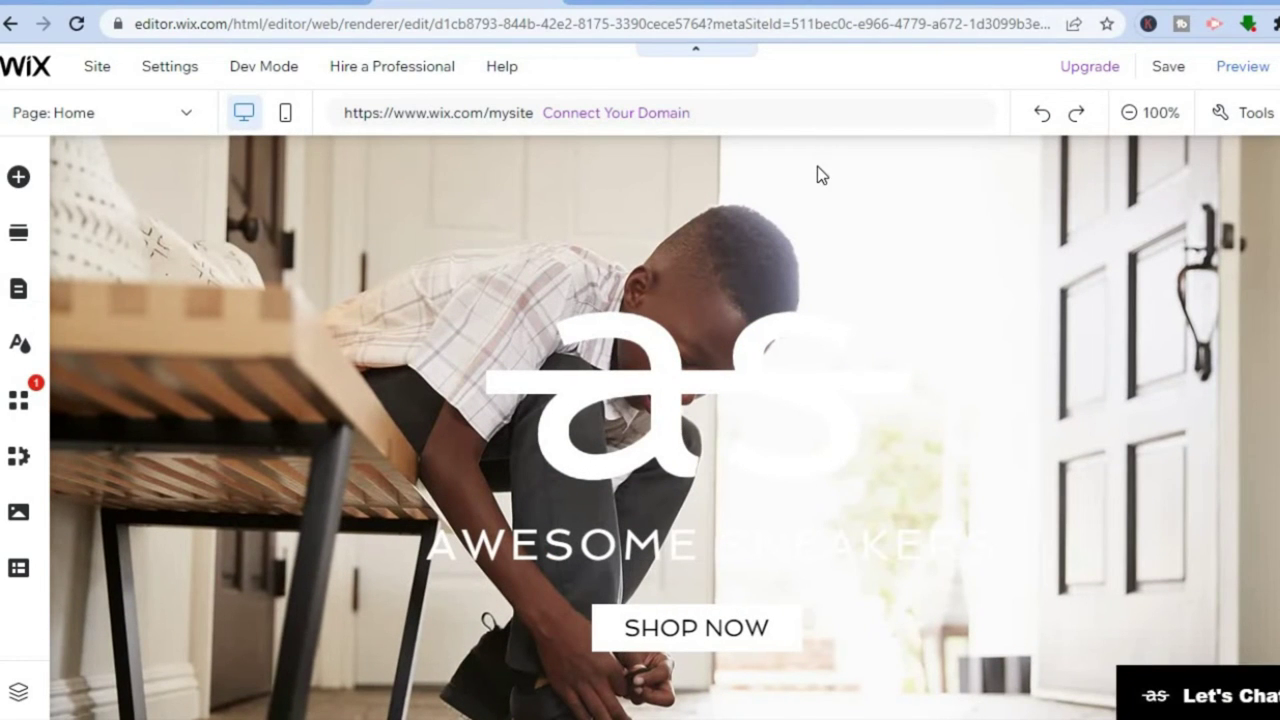
pyautogui.scroll(1, 820, 174)
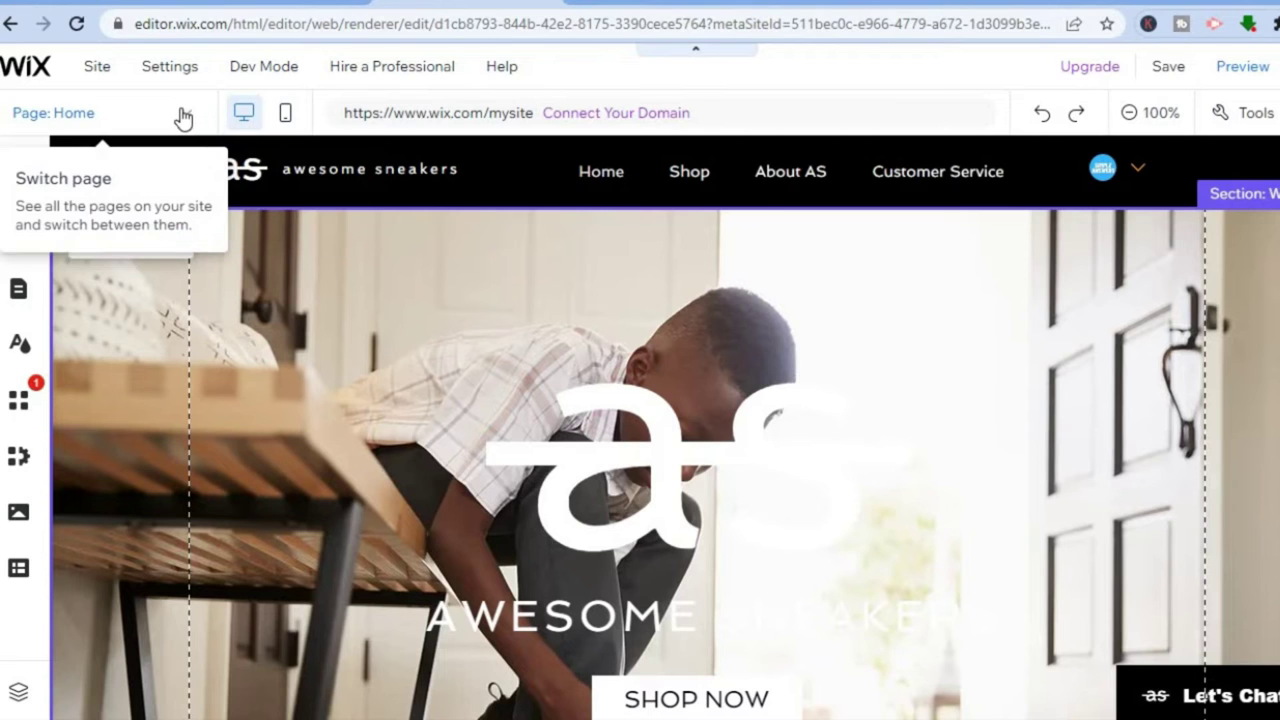
# Switch to the shop's Men page and examine its banner, product filters and listed sneakers.
pyautogui.click(96, 117)
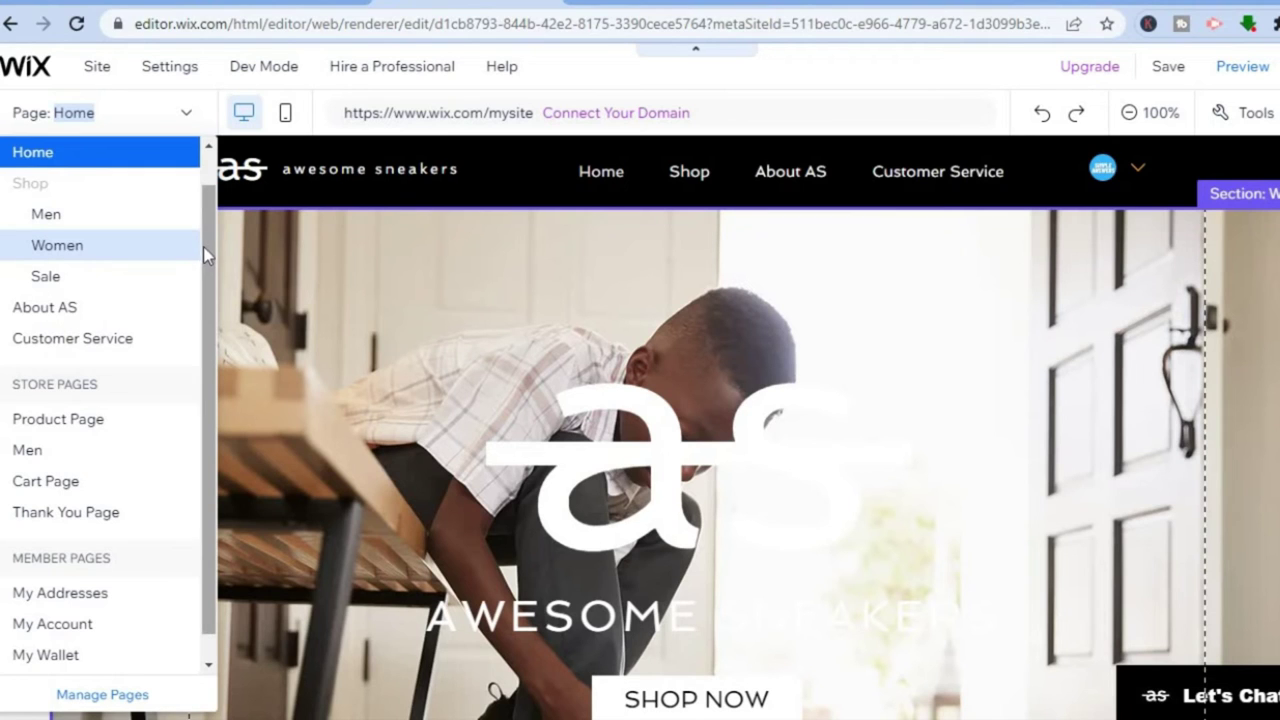
pyautogui.click(148, 218)
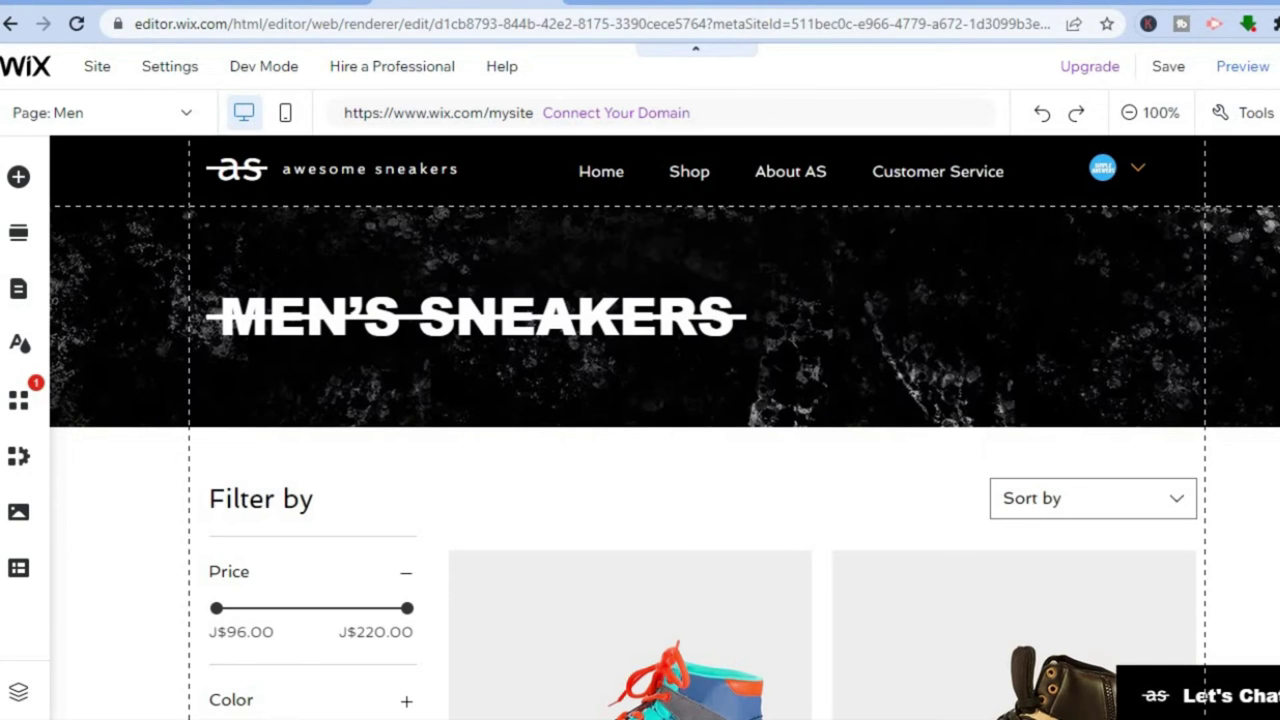
pyautogui.scroll(-5, 640, 427)
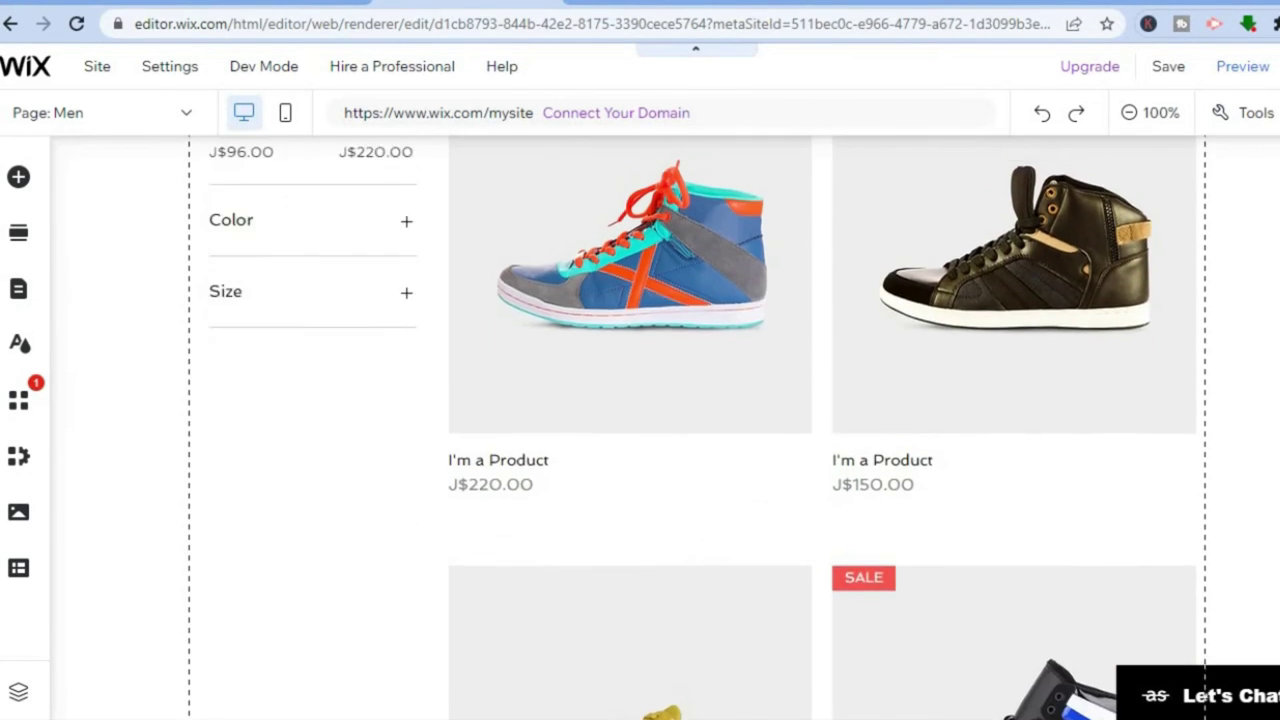
pyautogui.scroll(2, 640, 427)
pyautogui.scroll(2, 698, 427)
pyautogui.scroll(-7, 698, 427)
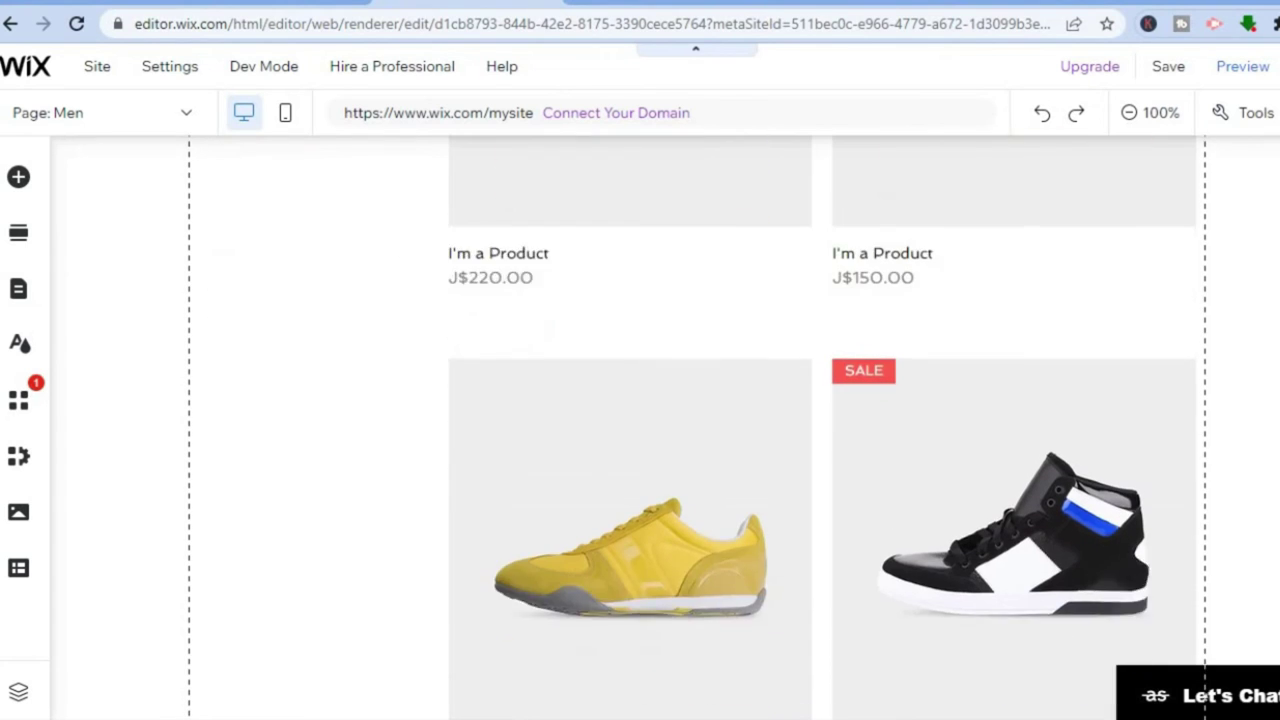
pyautogui.scroll(-1, 640, 427)
pyautogui.scroll(7, 640, 427)
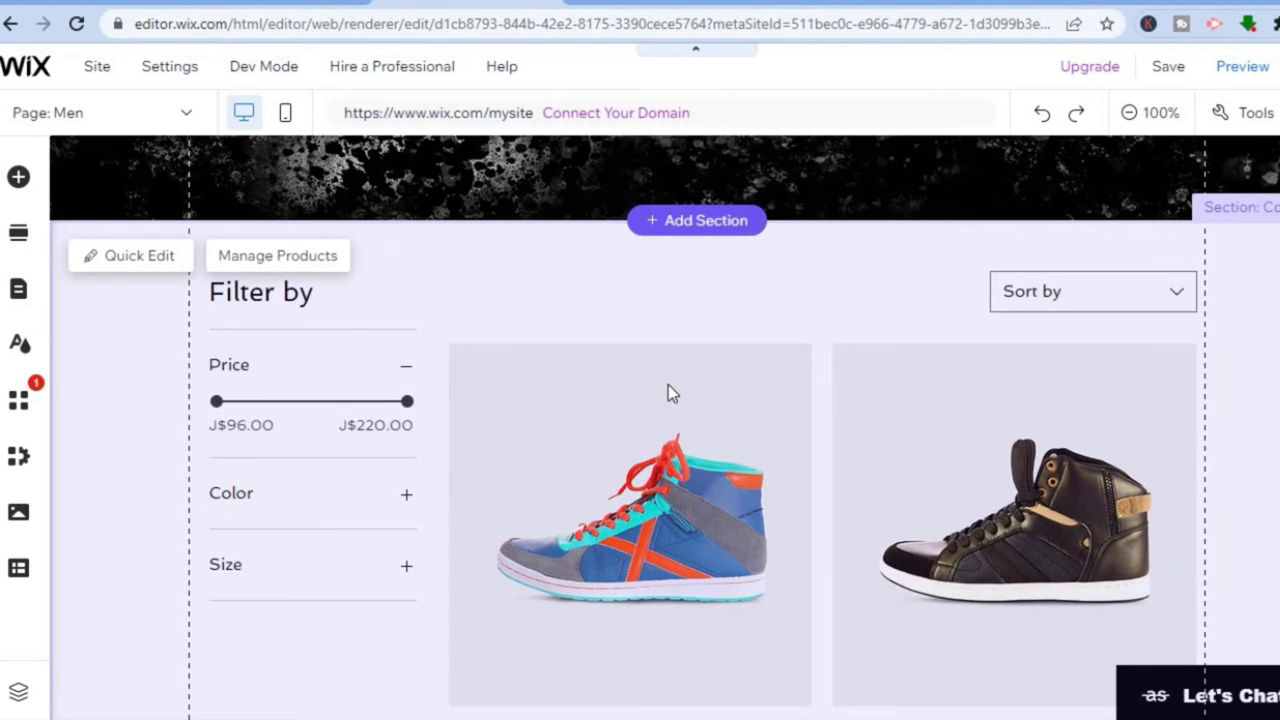
# Open product management from the Men page's shop section and go to Find Products to Sell.
pyautogui.click(668, 384)
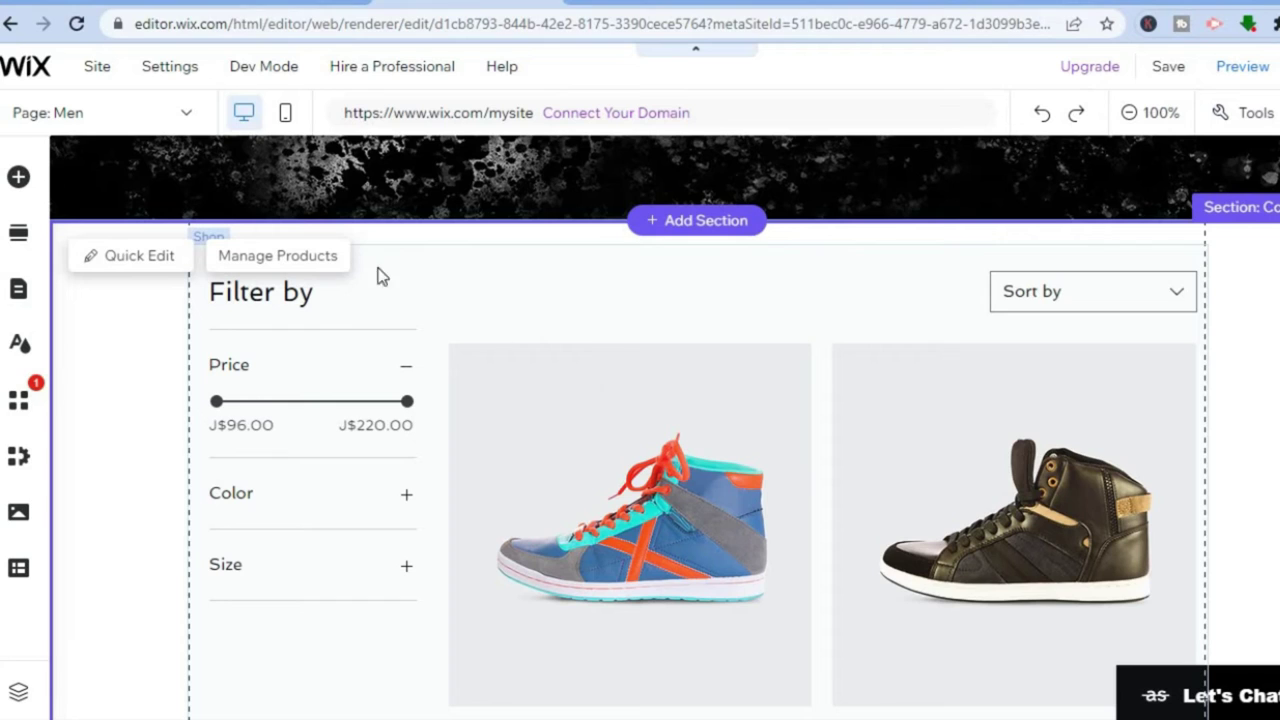
pyautogui.click(321, 256)
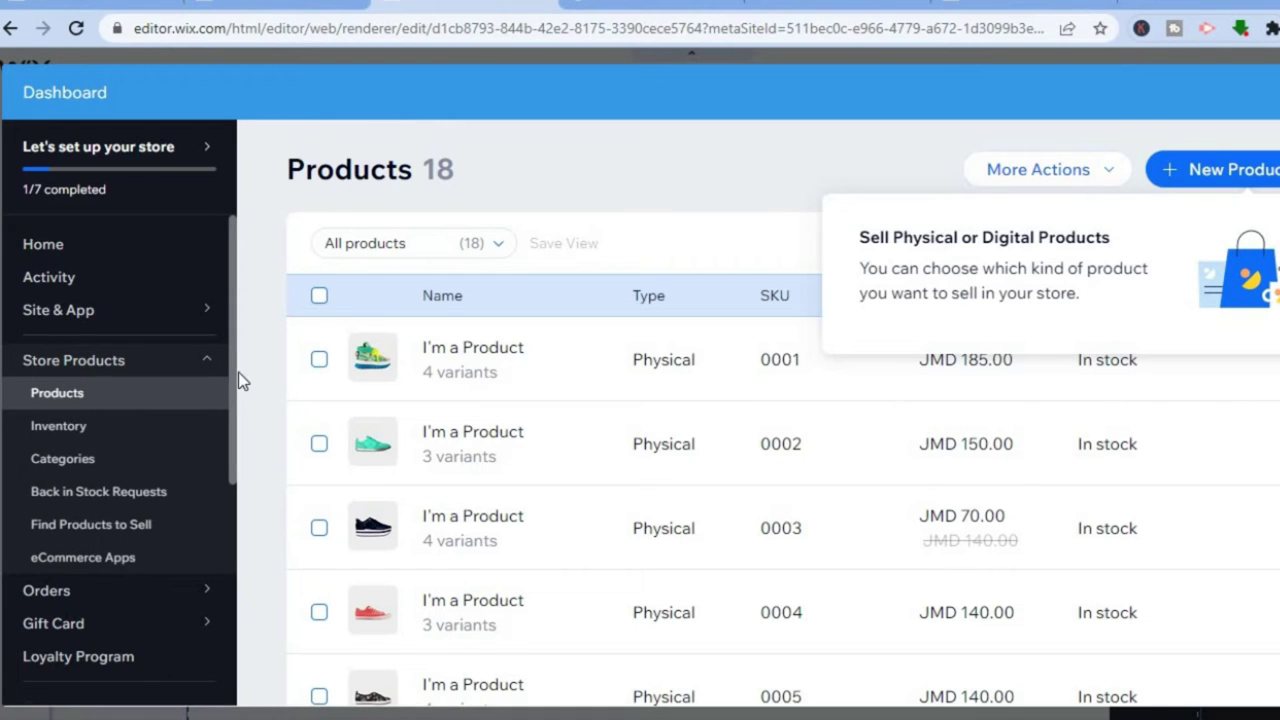
pyautogui.moveTo(233, 372); pyautogui.dragTo(230, 411)
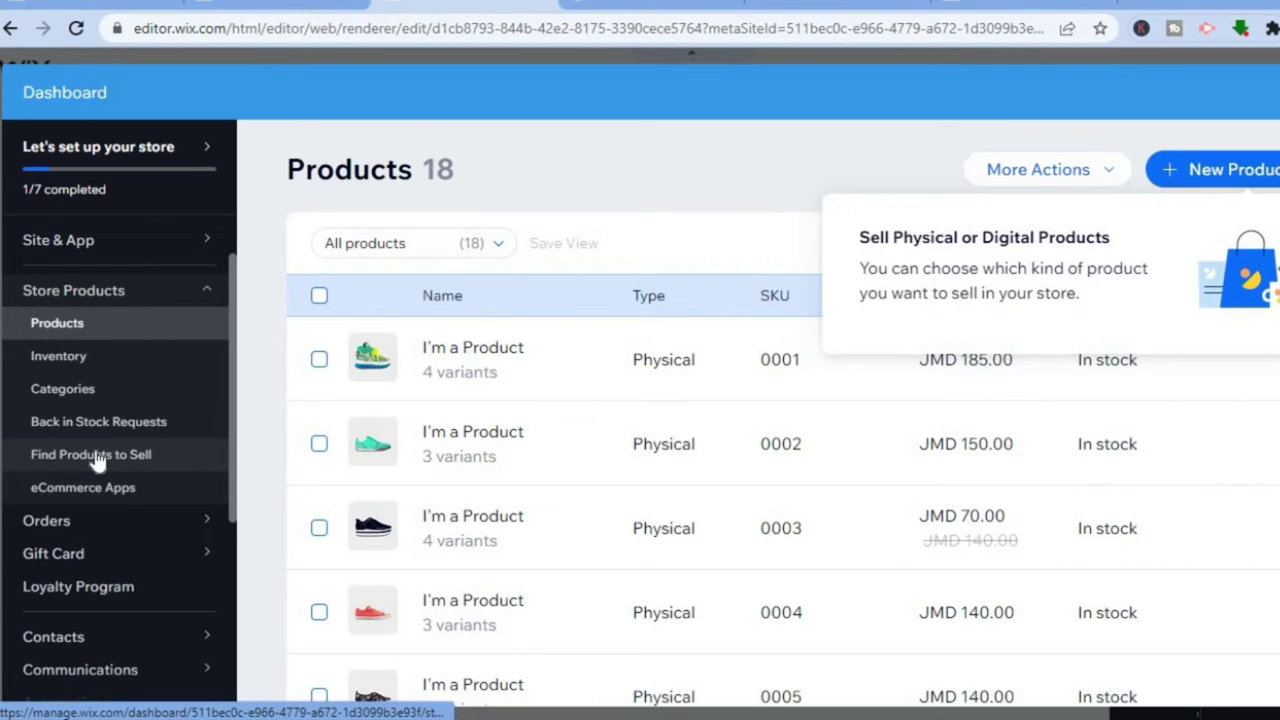
pyautogui.click(97, 456)
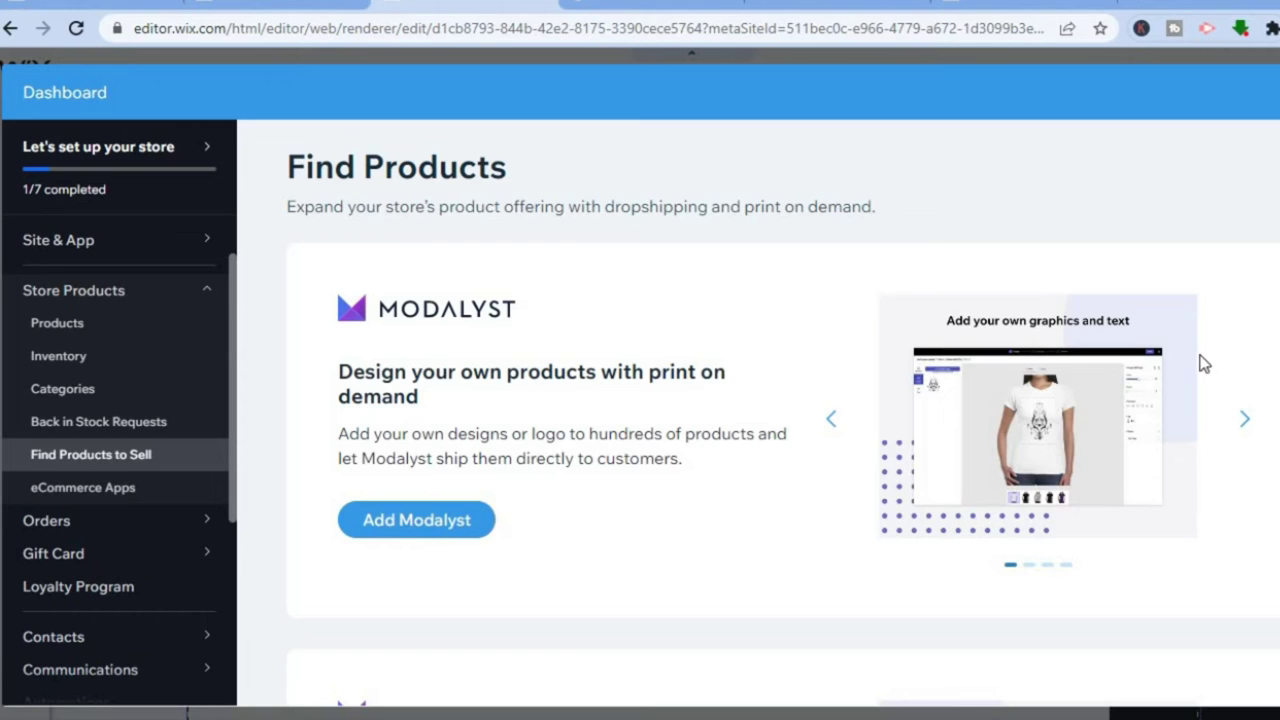
# Review the Modalyst dropshipping and Printful print-on-demand offers for sourcing products.
pyautogui.scroll(-4, 760, 420)
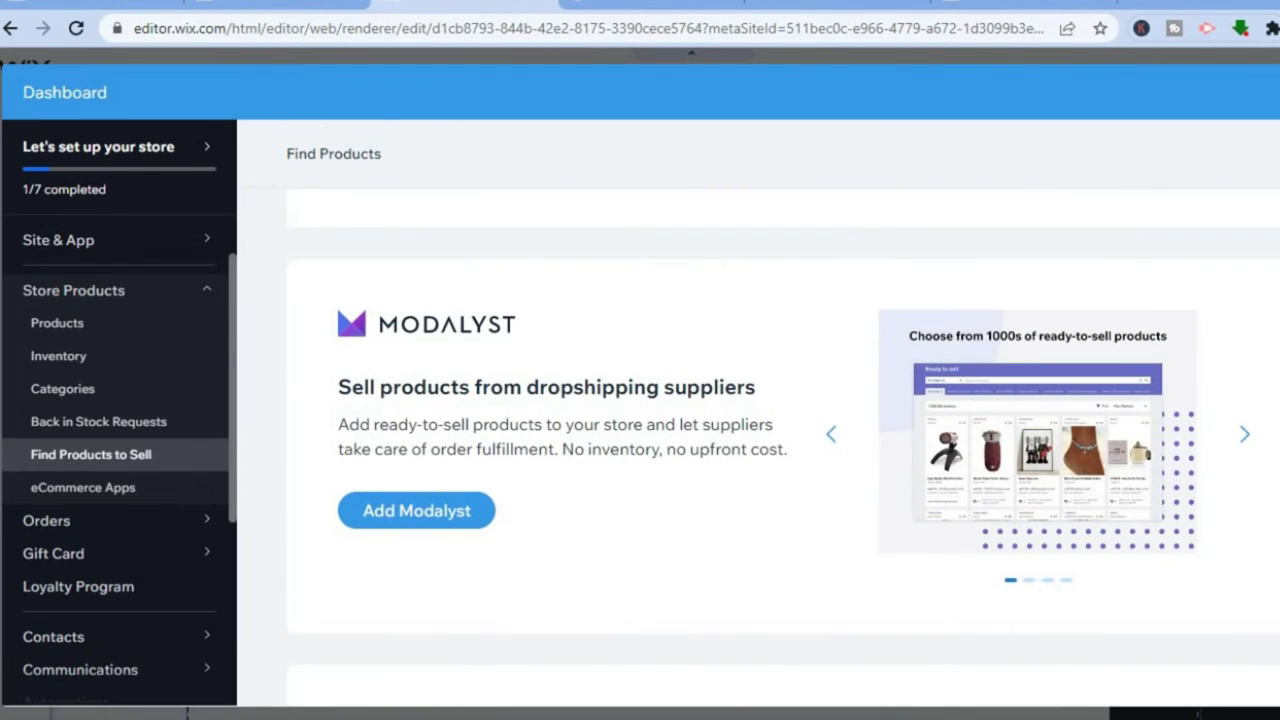
pyautogui.scroll(-1, 767, 438)
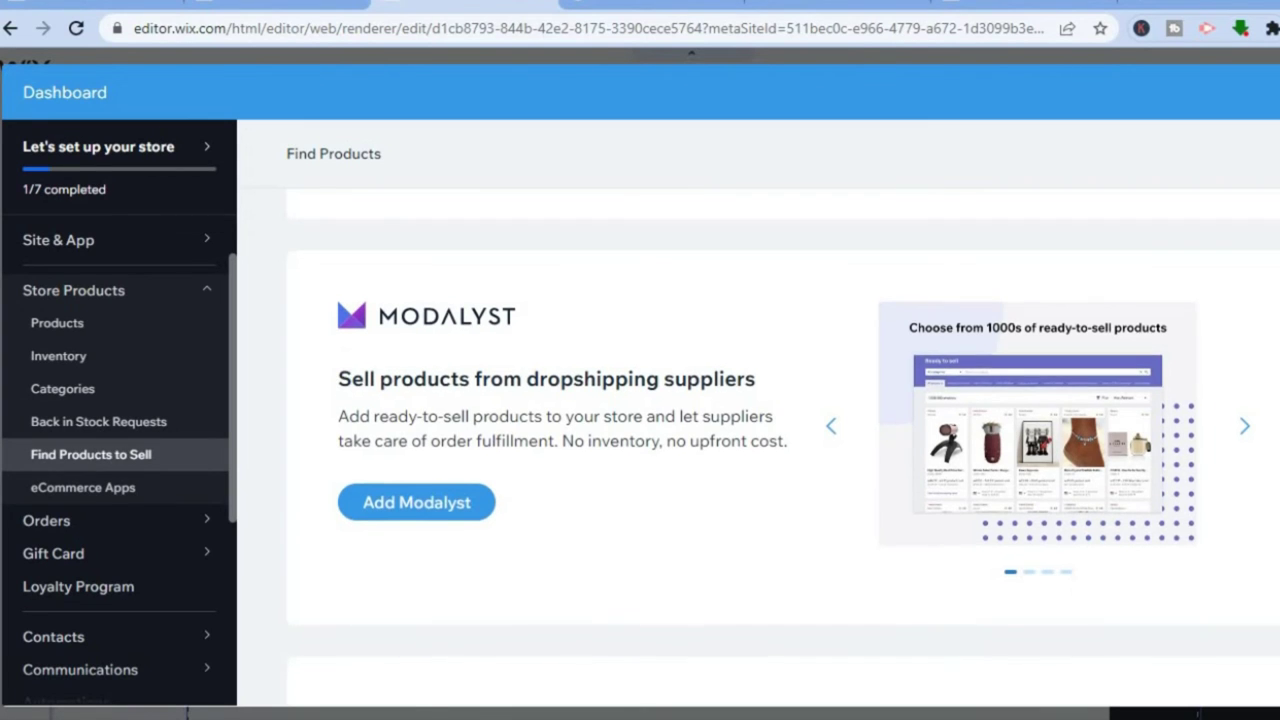
pyautogui.click(445, 457)
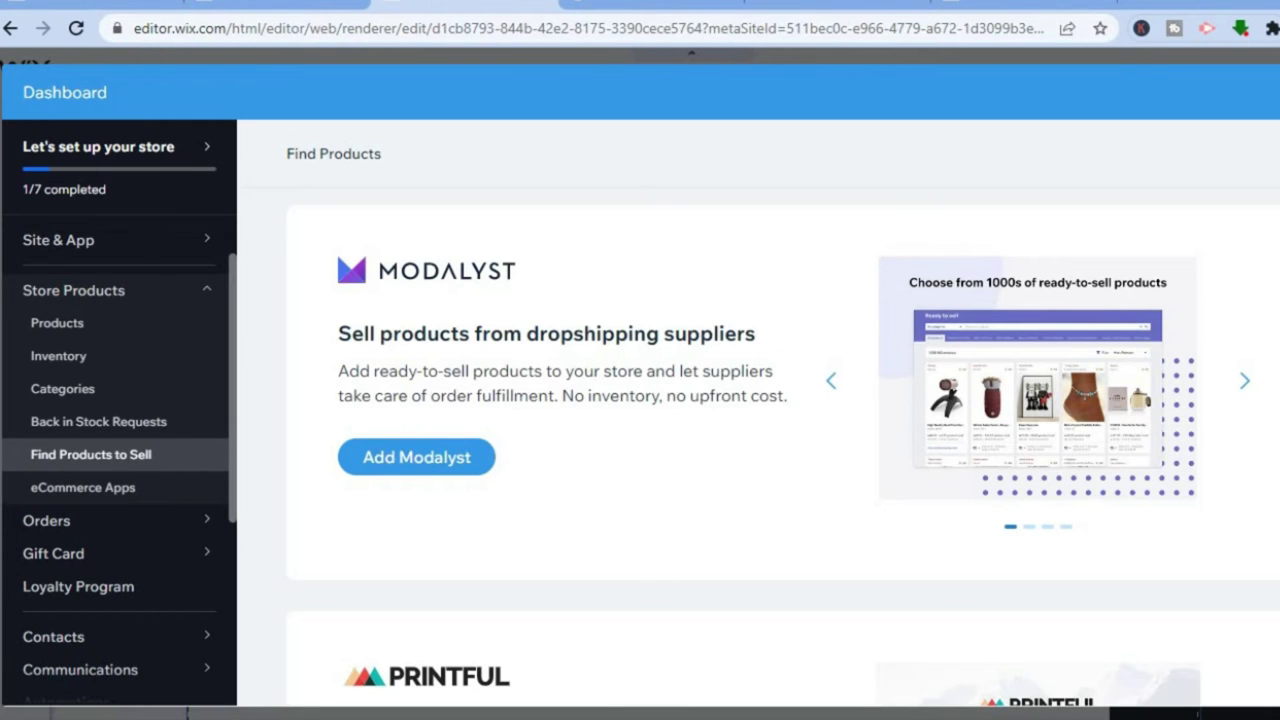
pyautogui.scroll(-5, 783, 449)
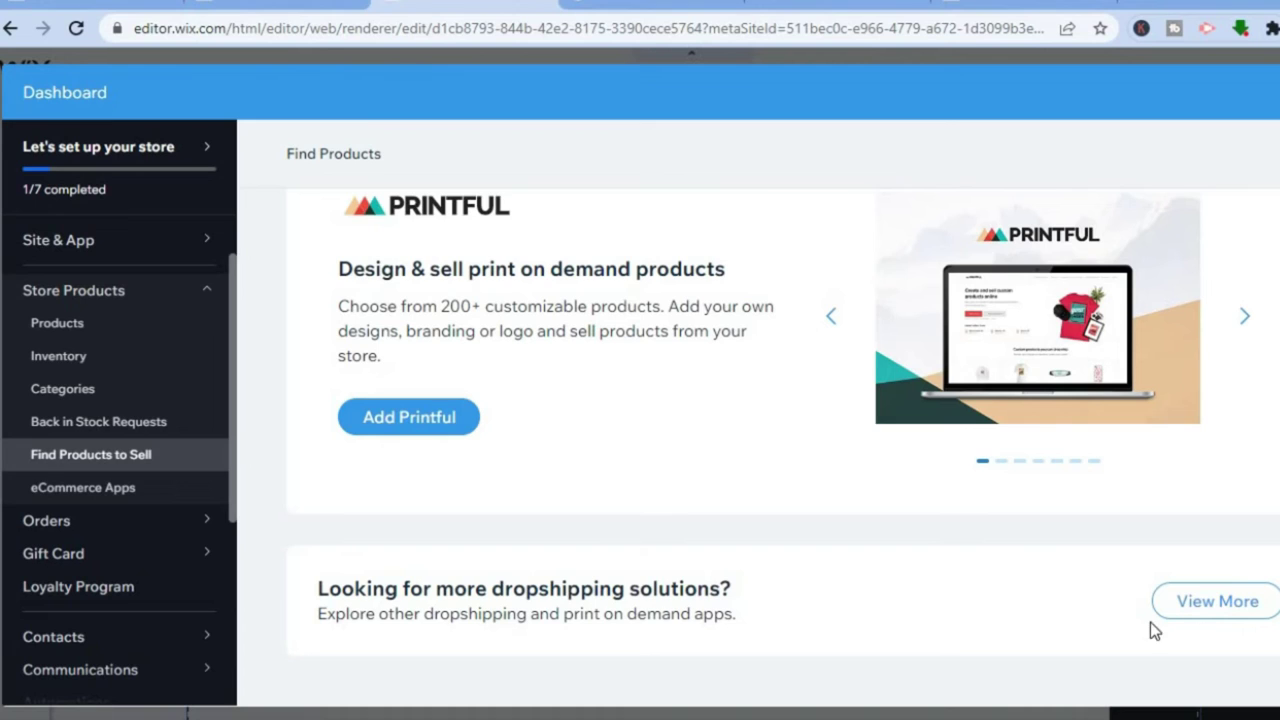
# View more dropshipping solutions in the App Market and search its apps for dropshipping.
pyautogui.click(1199, 601)
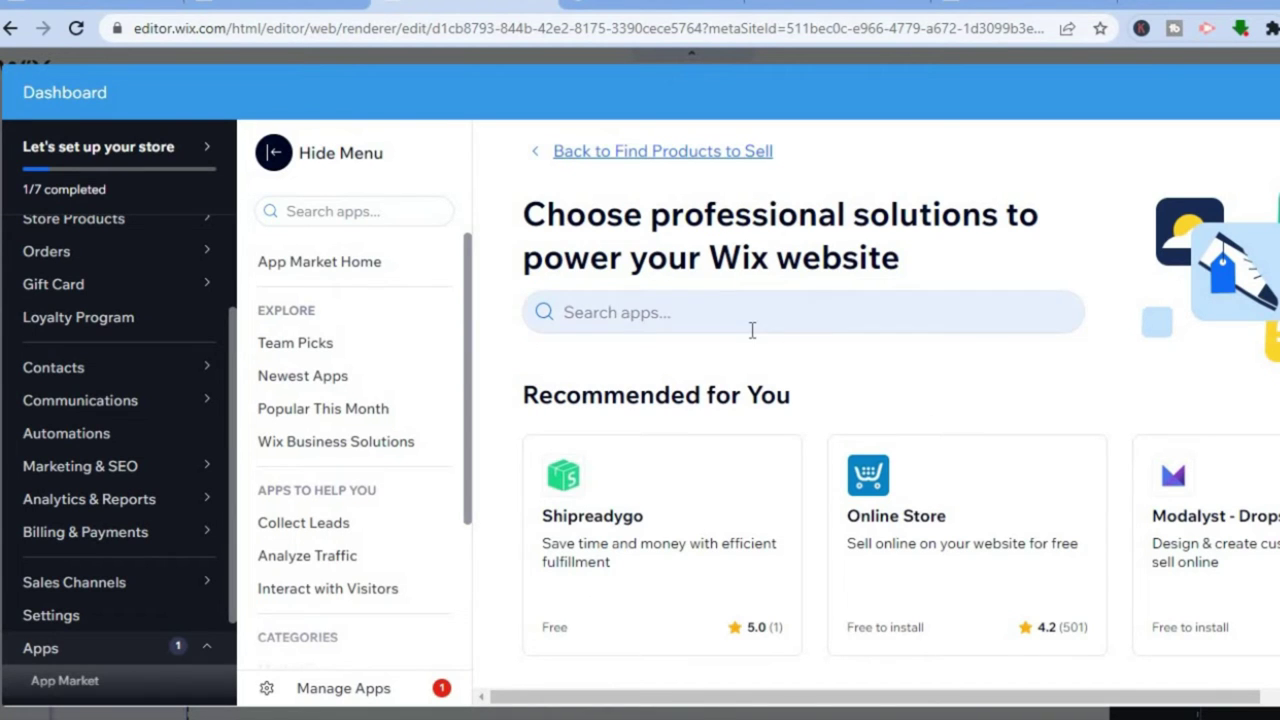
pyautogui.click(697, 312)
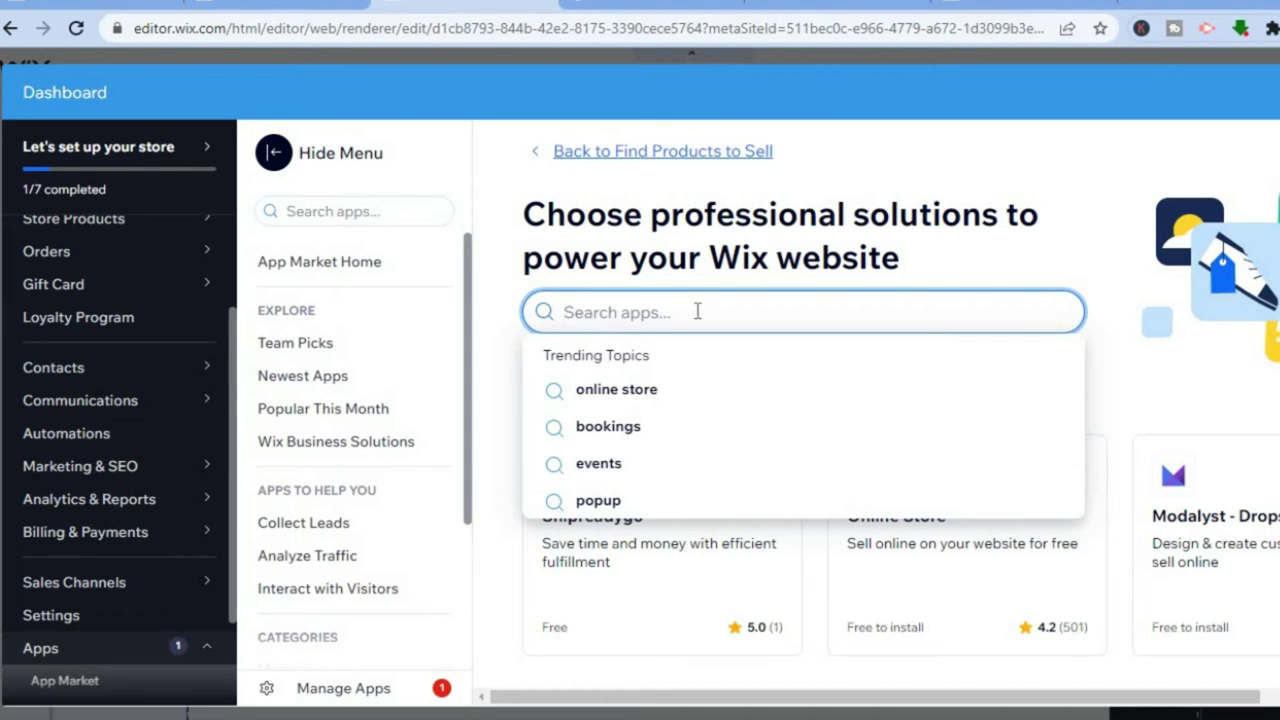
pyautogui.write('DR')
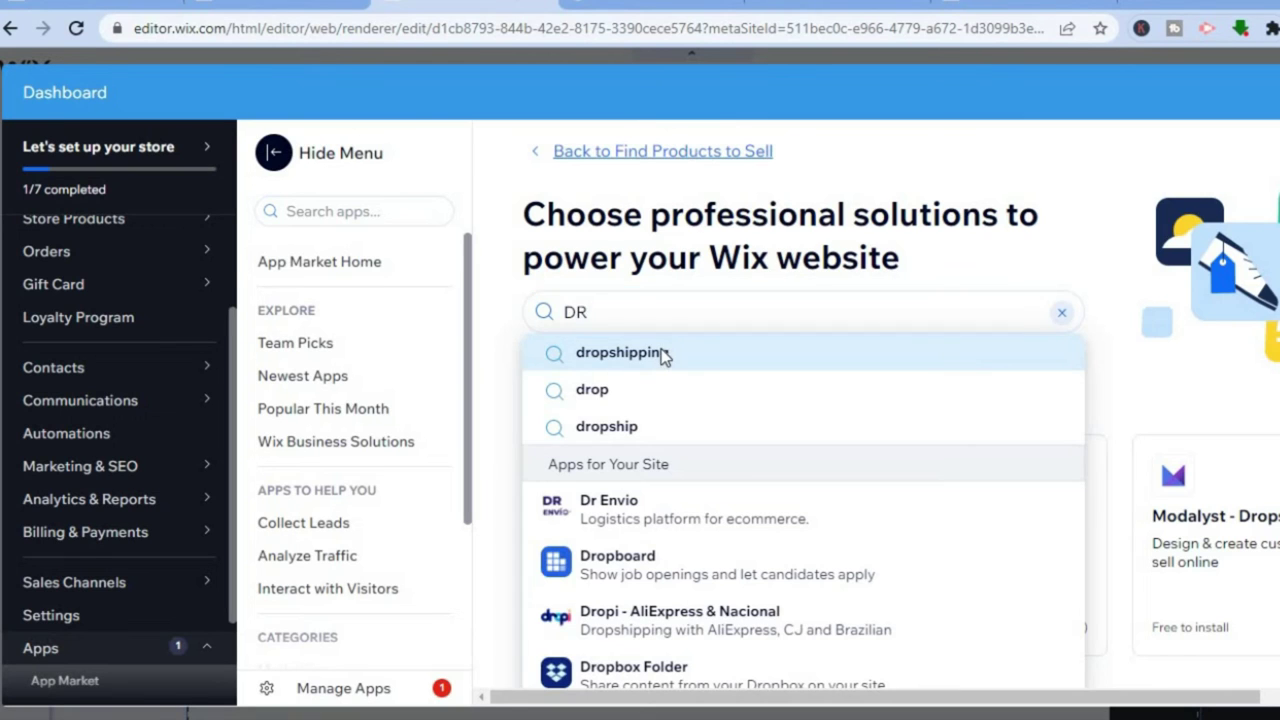
pyautogui.click(664, 357)
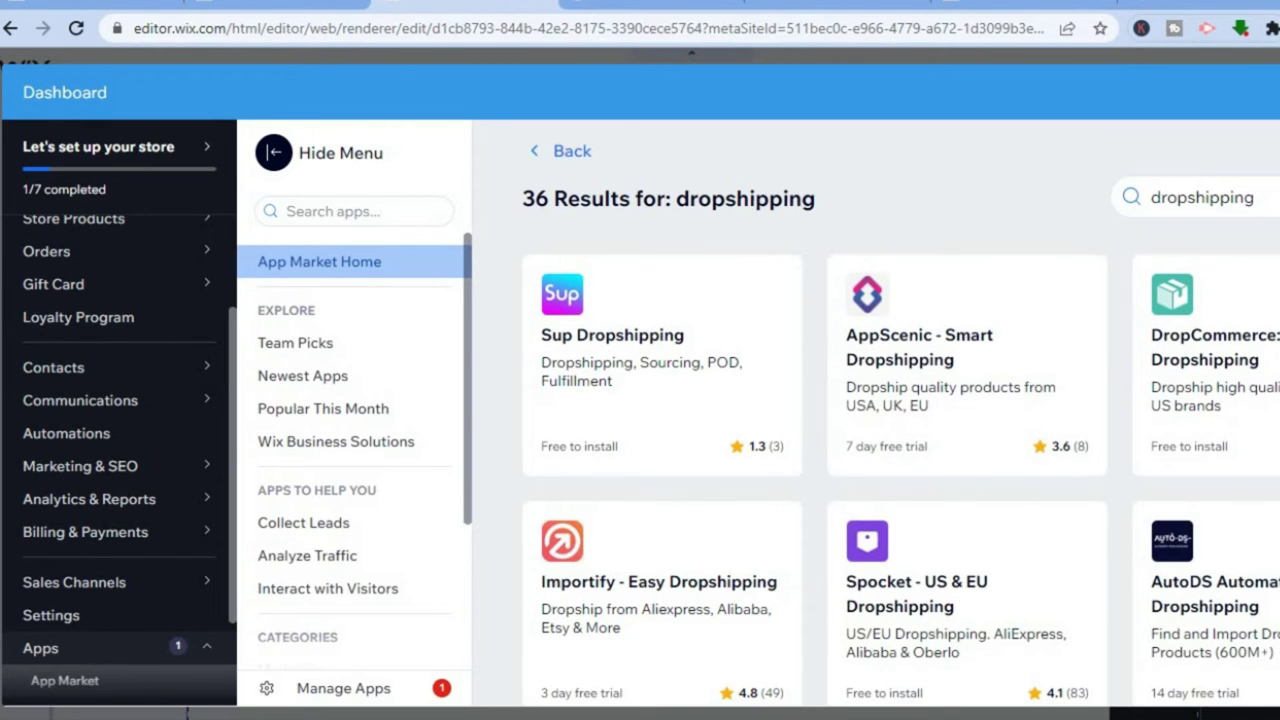
# Open the Dropshipping AliExpress-DSers app's page from the search results and review its overview.
pyautogui.scroll(-3, 1064, 378)
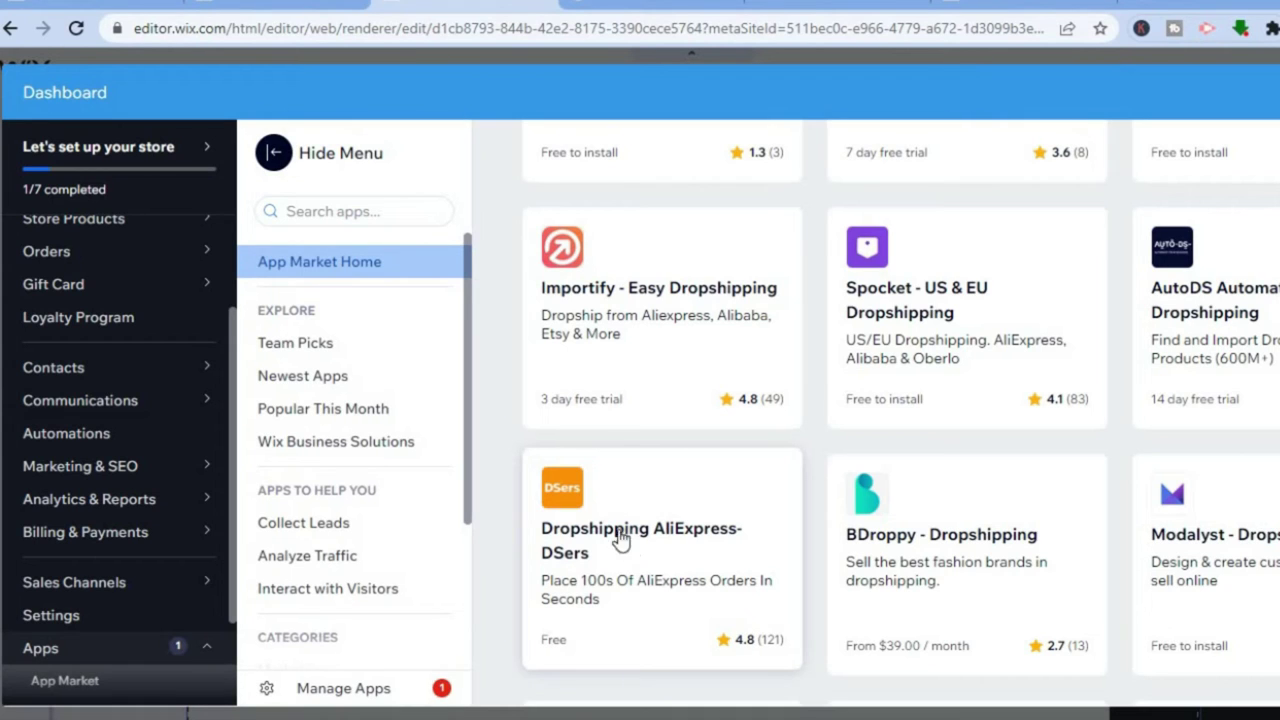
pyautogui.click(573, 566)
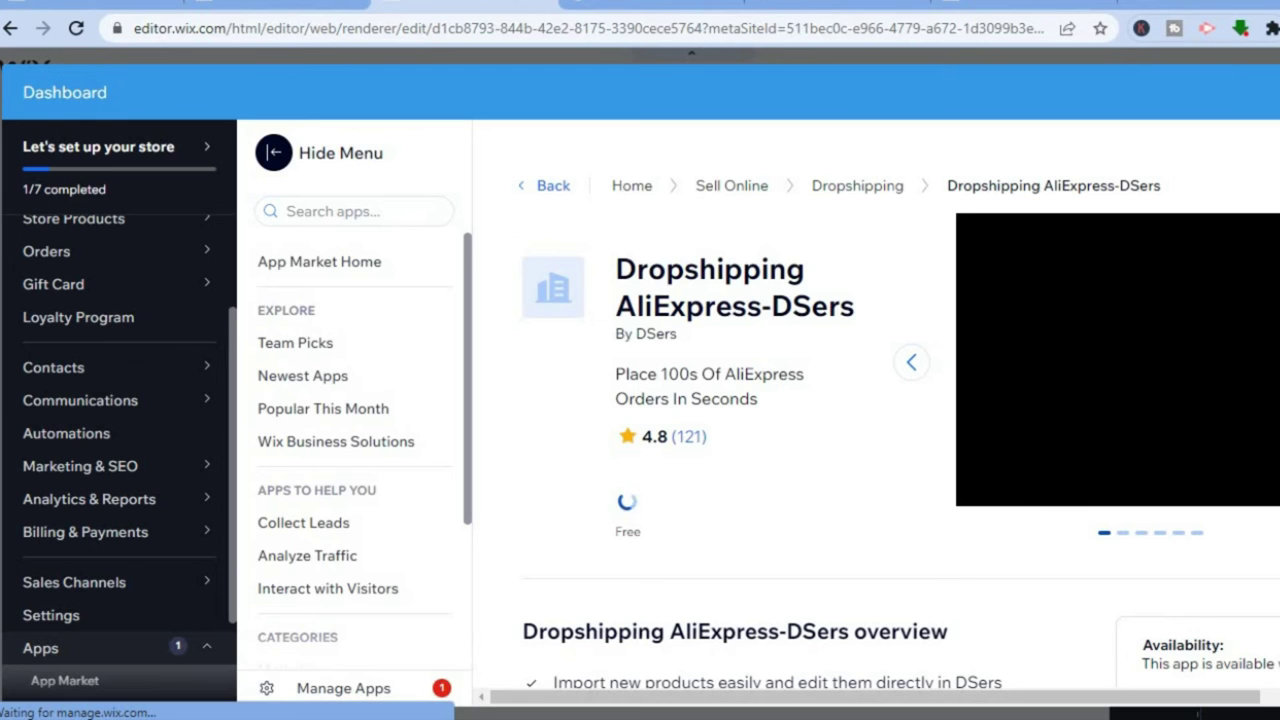
pyautogui.scroll(-6, 876, 400)
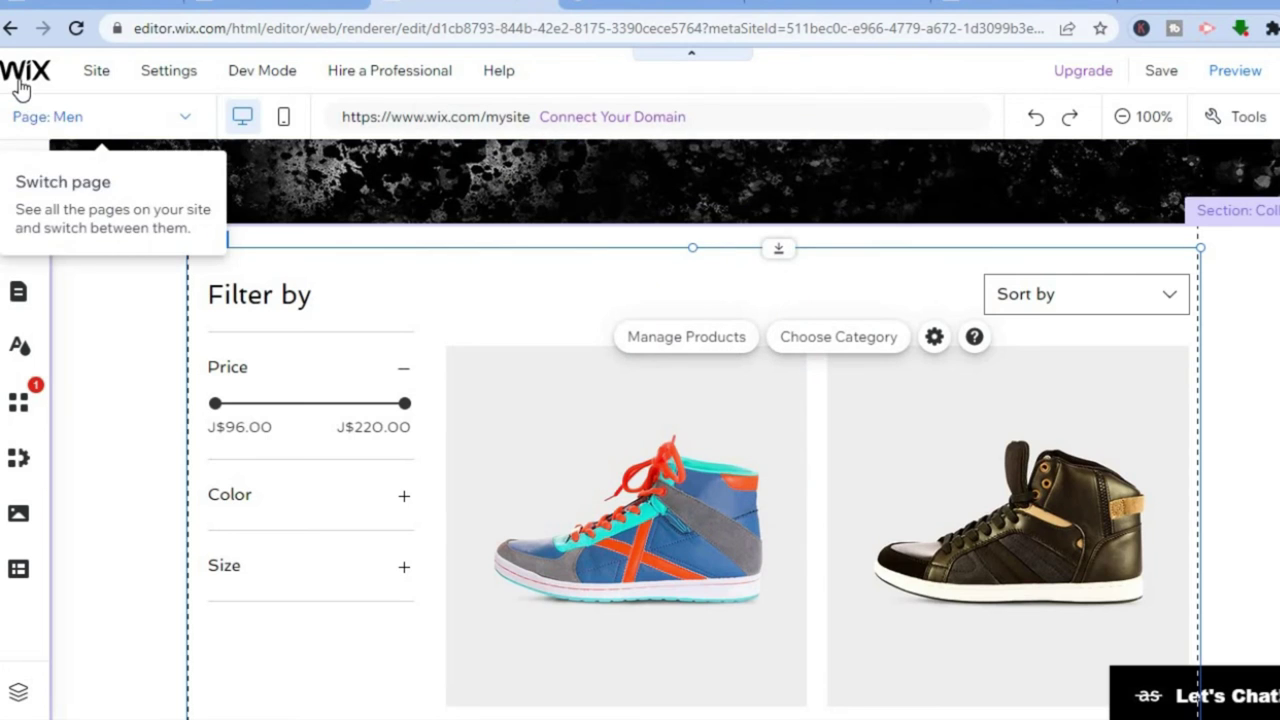
# Go to the site's dashboard, saving the site on the free Wix.com domain with the address ending the-plug.
pyautogui.moveTo(22, 86)
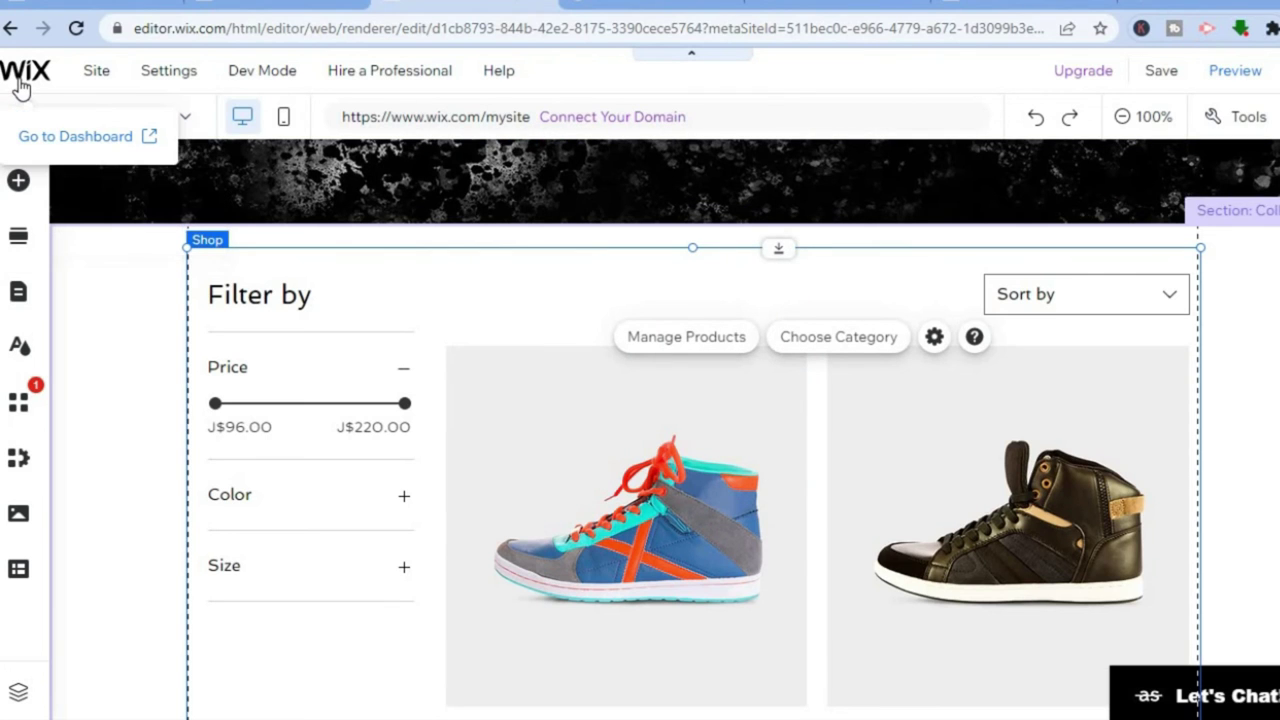
pyautogui.click(50, 140)
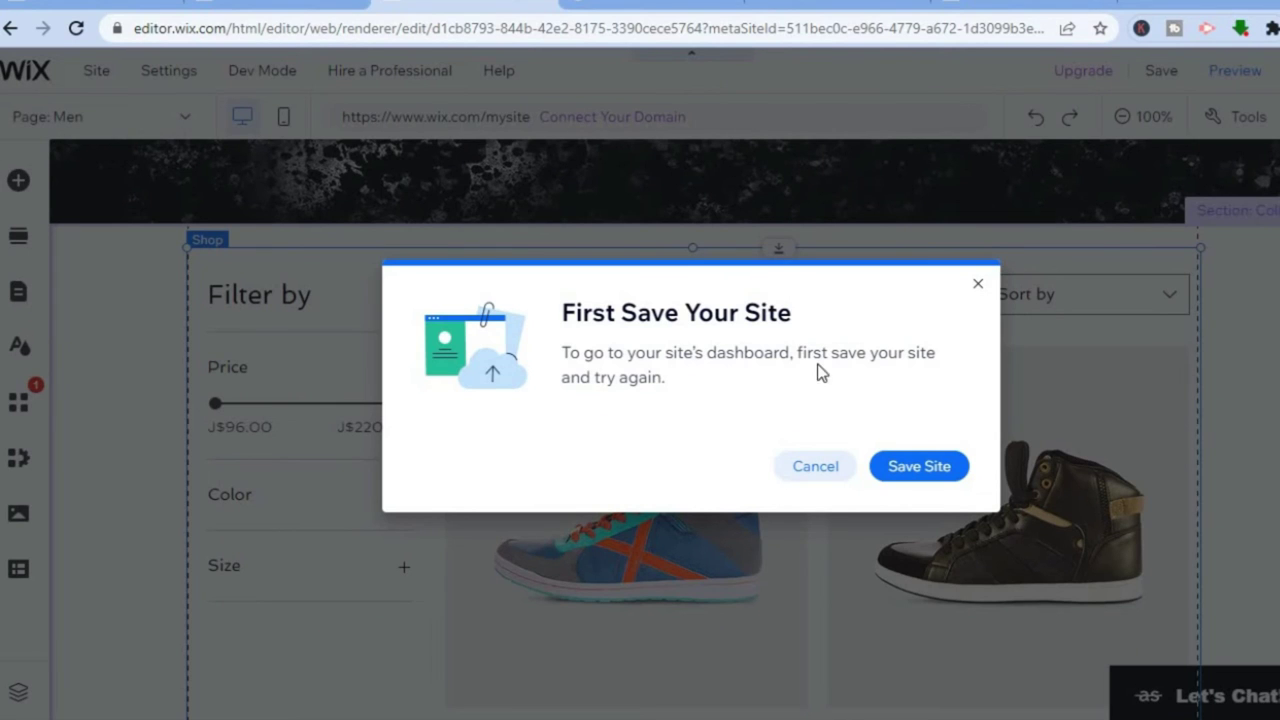
pyautogui.click(905, 466)
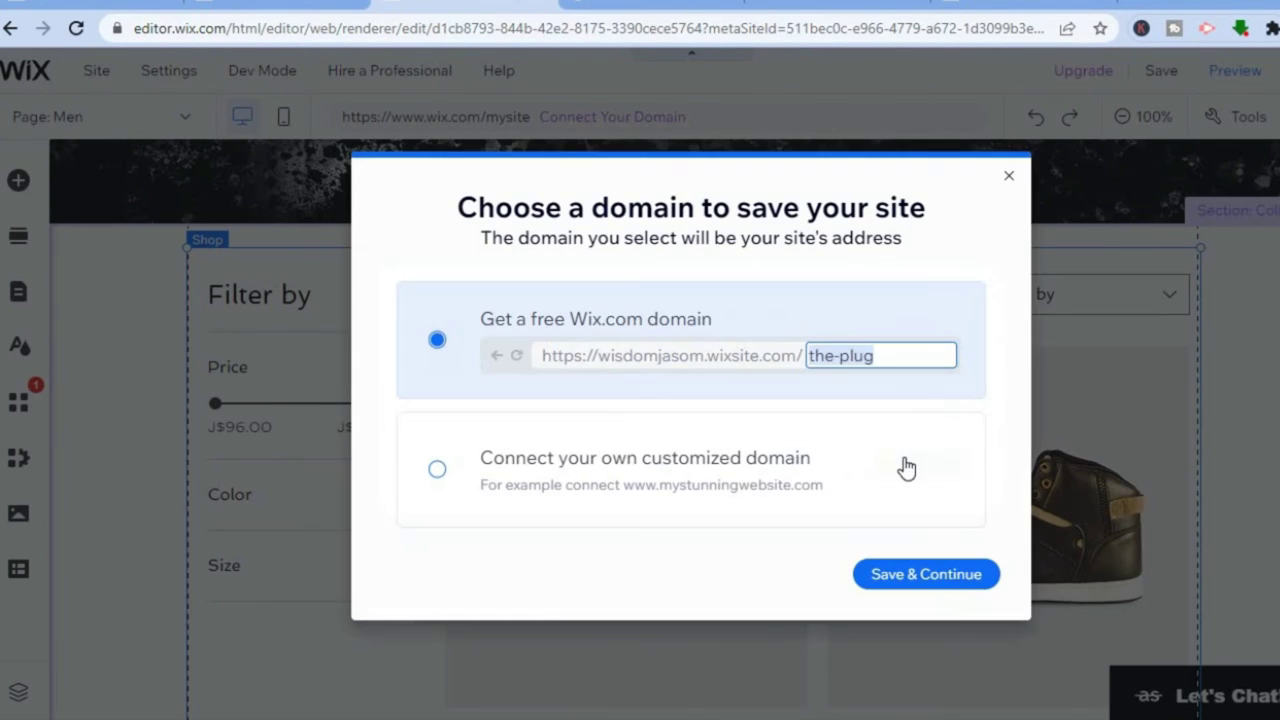
pyautogui.click(934, 588)
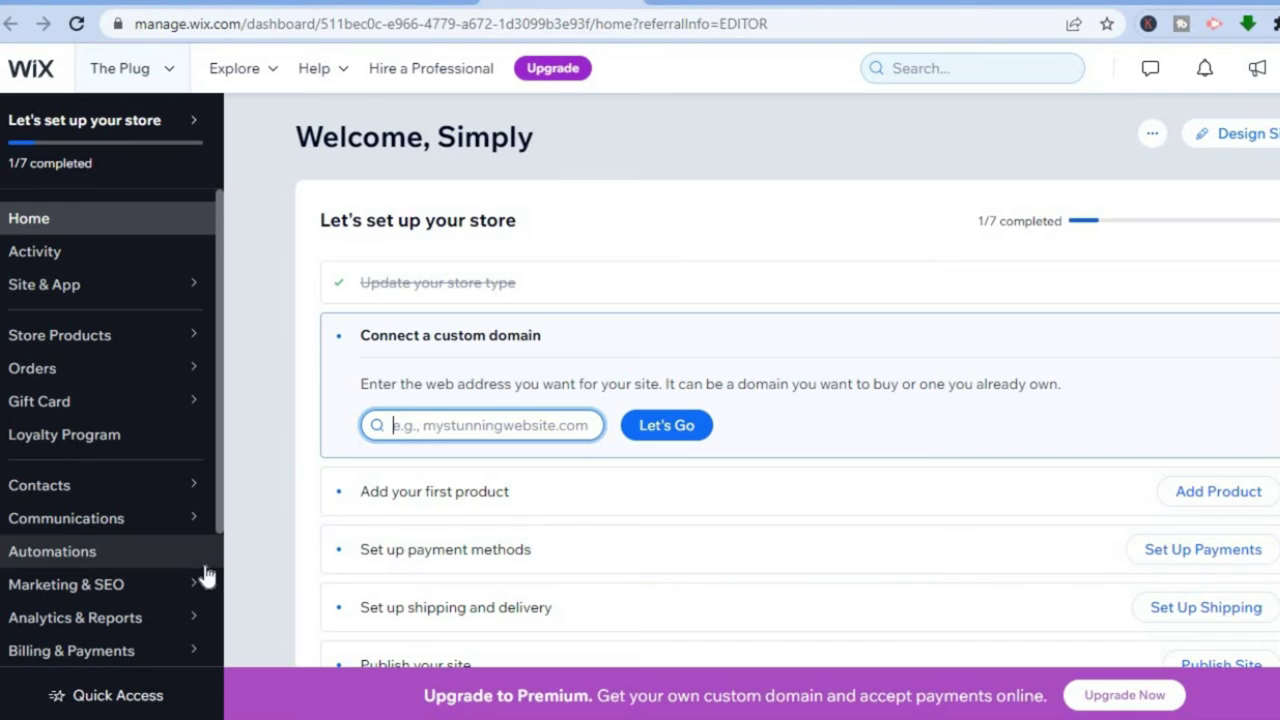
# Open the payment methods management under Billing & Payments and confirm Jamaica as the business location.
pyautogui.scroll(-1, 218, 530)
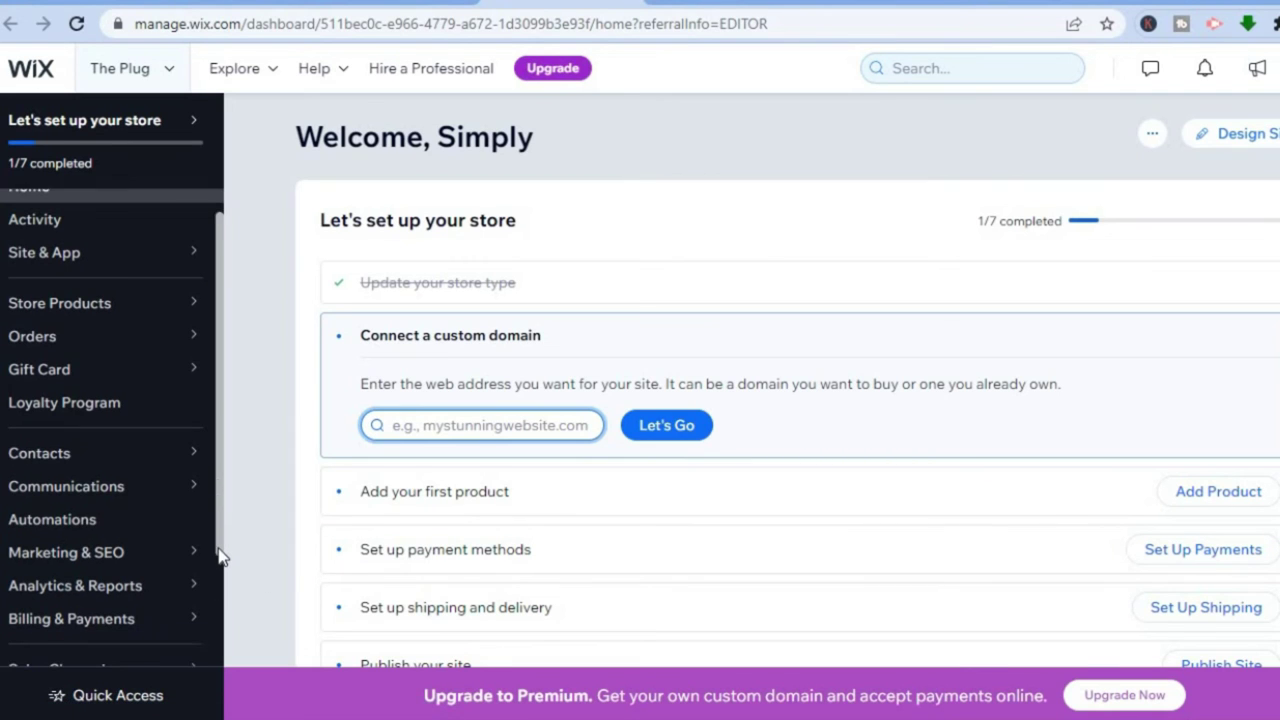
pyautogui.moveTo(118, 617)
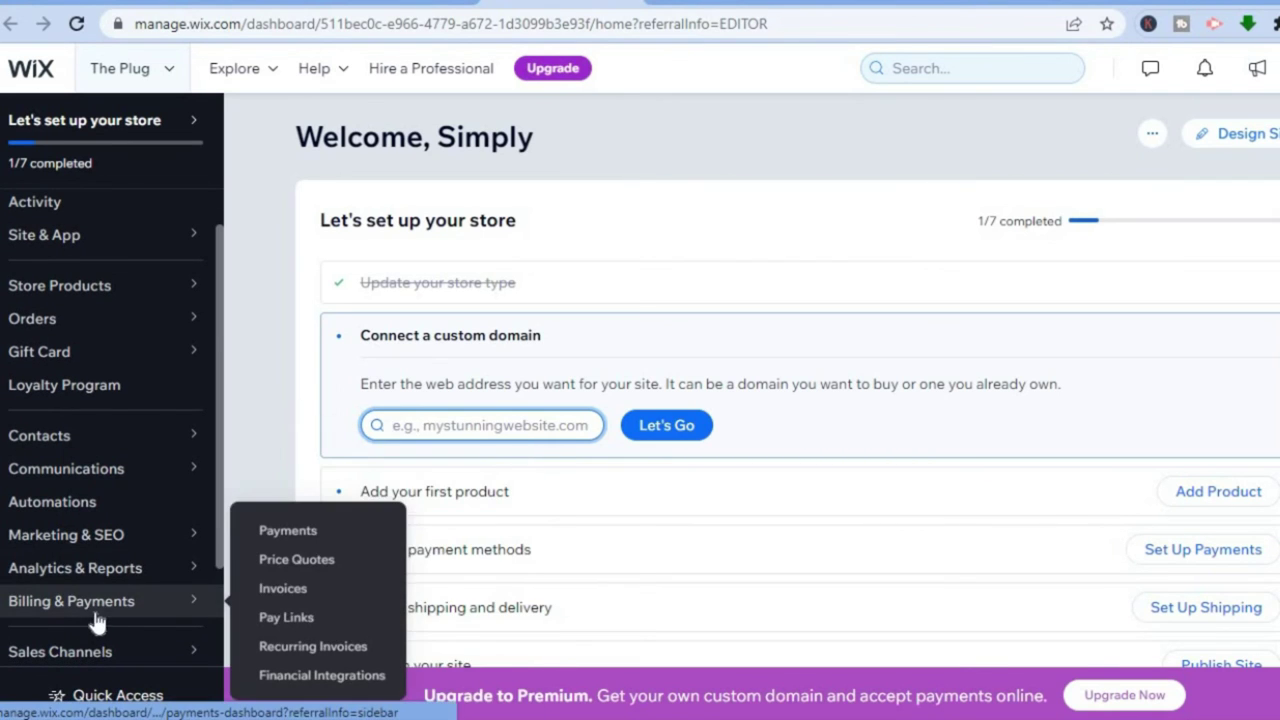
pyautogui.click(282, 541)
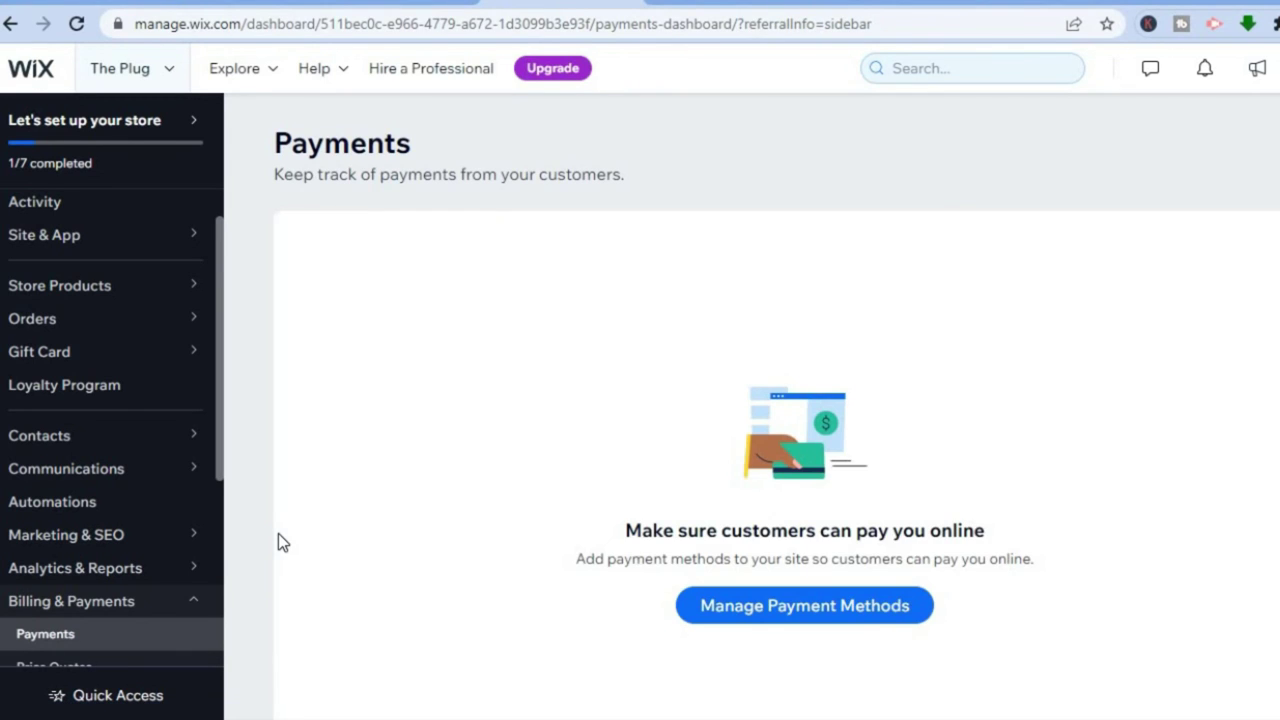
pyautogui.click(751, 608)
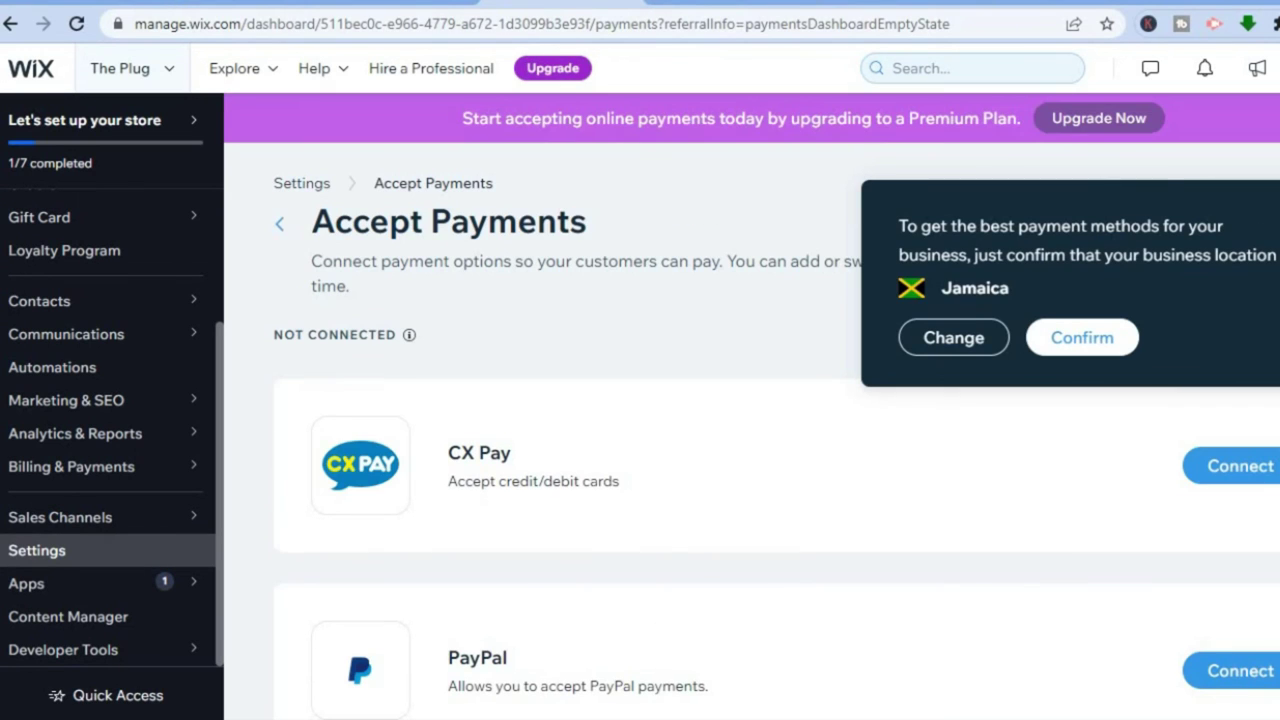
pyautogui.click(1082, 337)
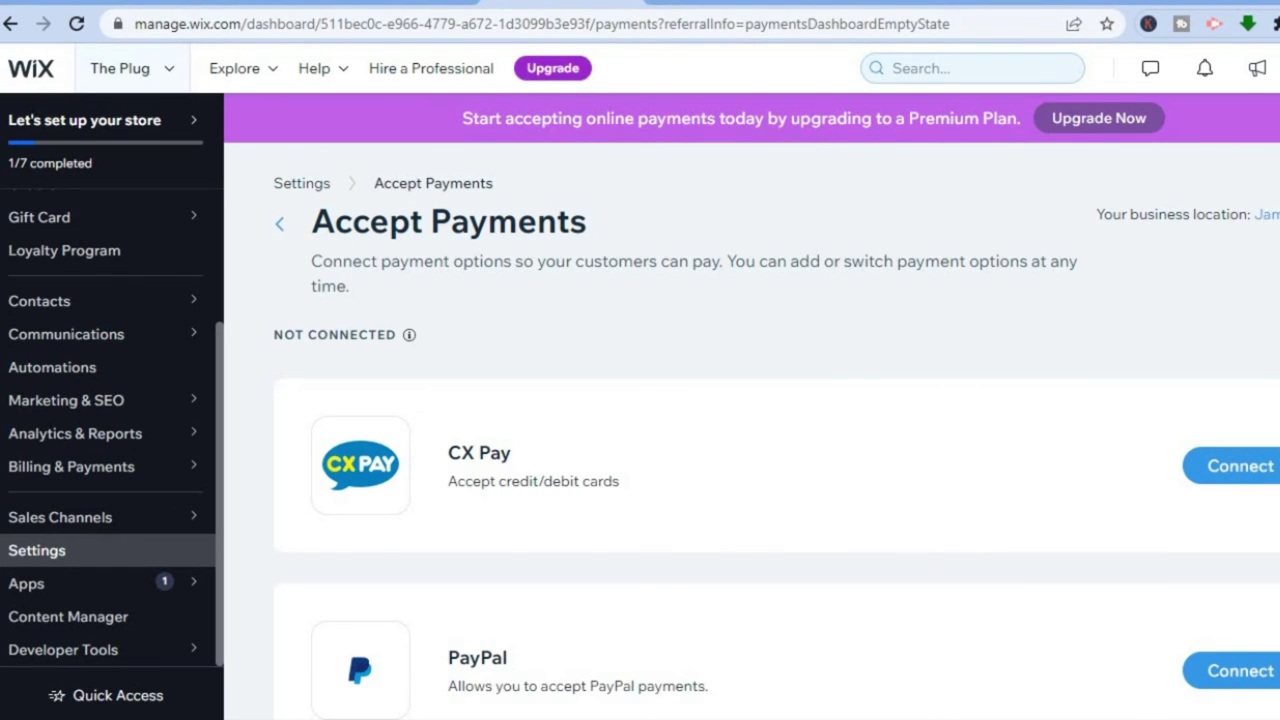
# Review the available payment providers, including those under More Payment Options.
pyautogui.scroll(-2, 777, 423)
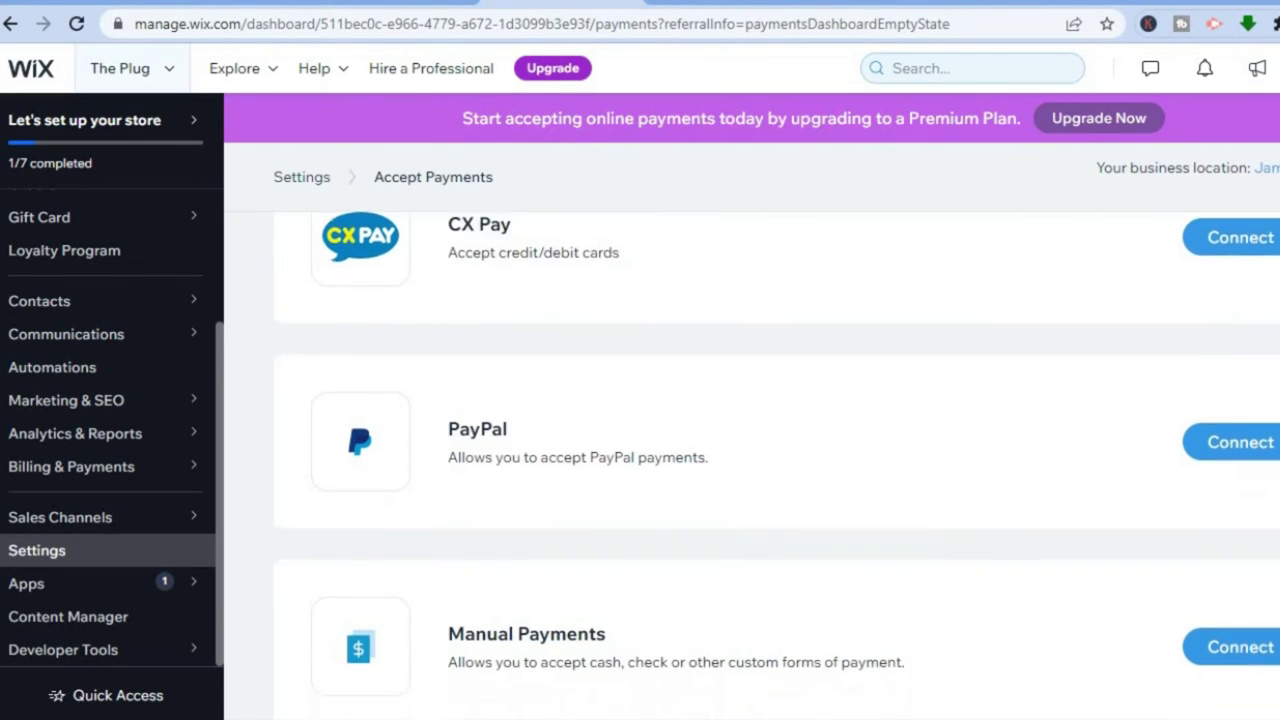
pyautogui.scroll(-2, 777, 460)
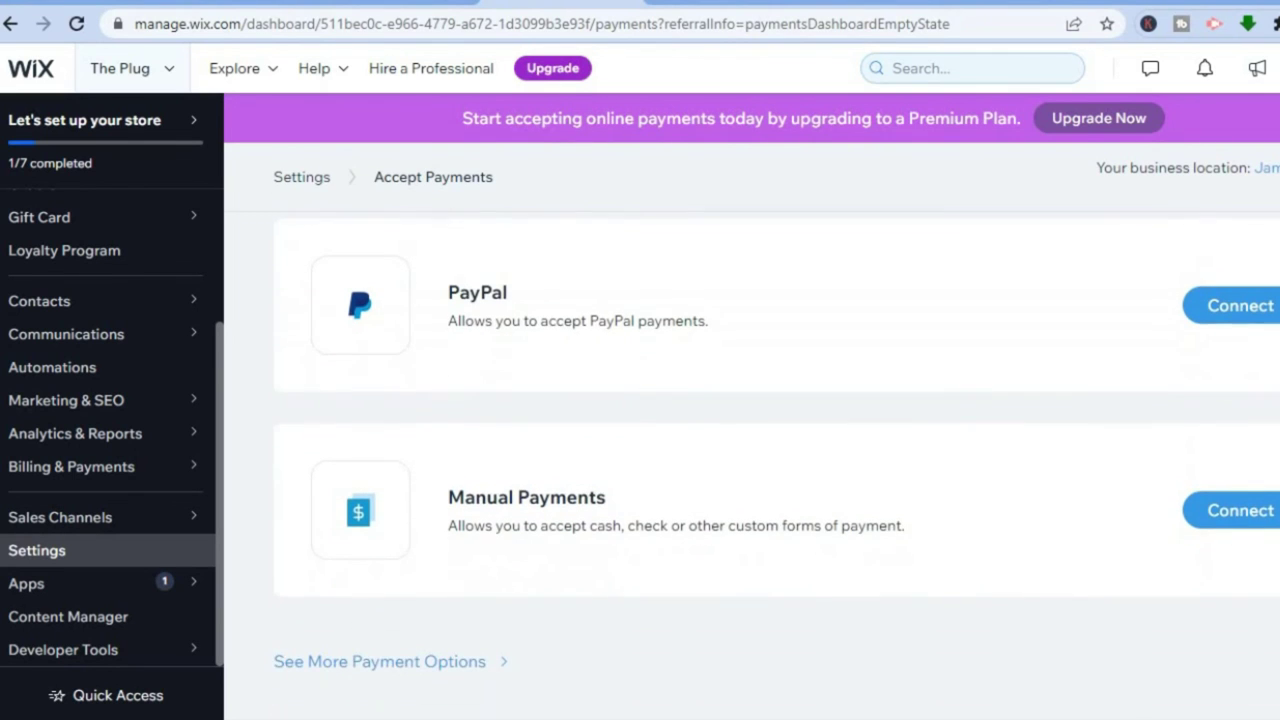
pyautogui.click(343, 665)
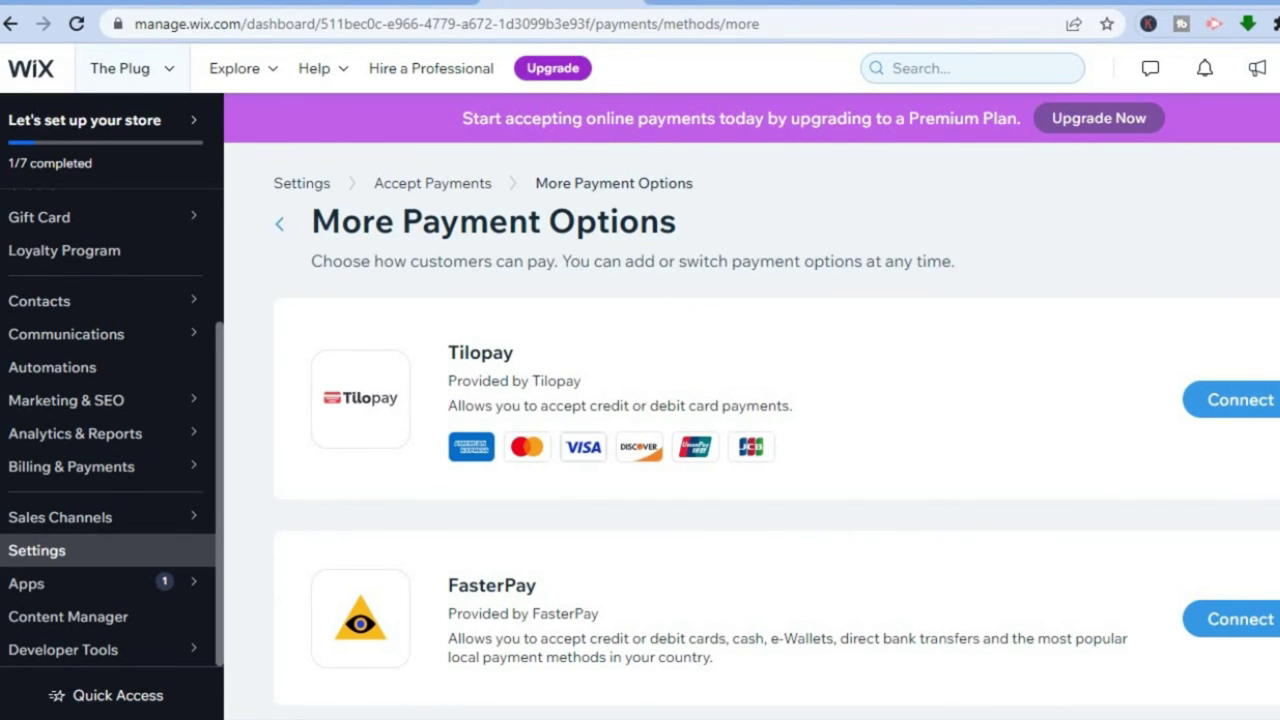
pyautogui.scroll(-2, 777, 433)
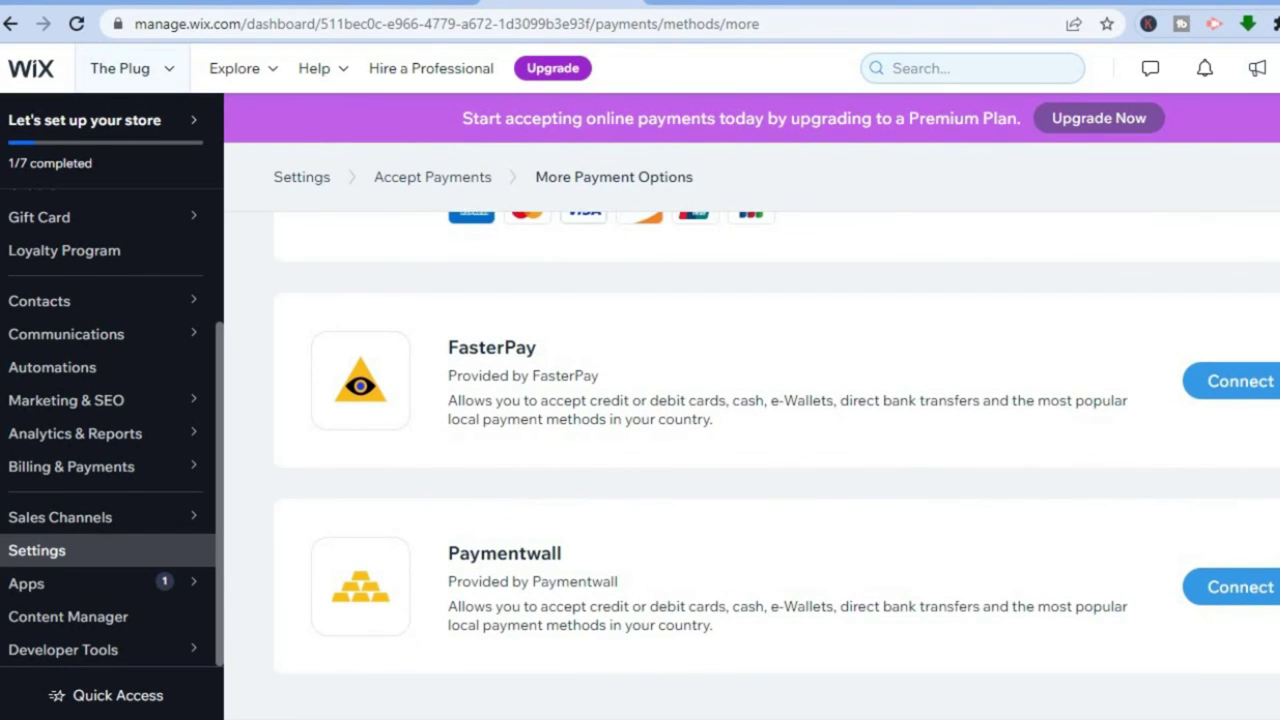
pyautogui.scroll(2, 724, 438)
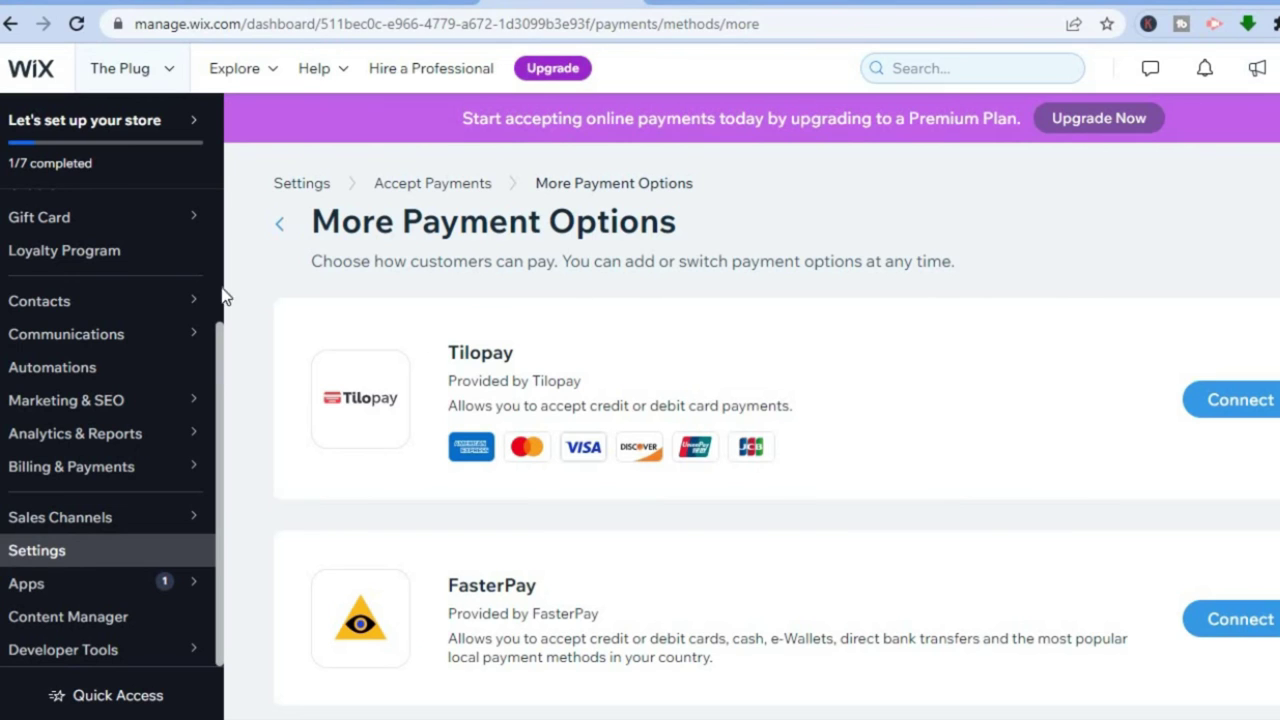
# Return to the dashboard home, go to the shipping and delivery setup and open the form for a new shipping region.
pyautogui.scroll(2, 110, 260)
pyautogui.click(60, 217)
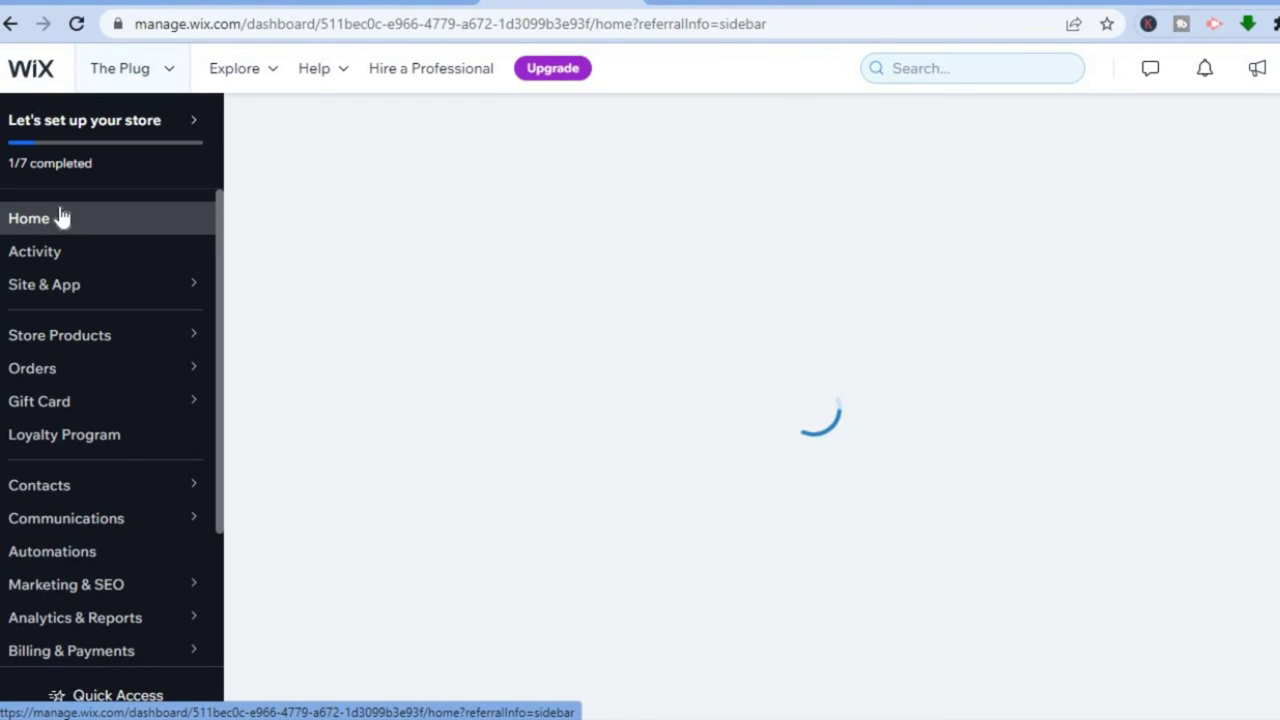
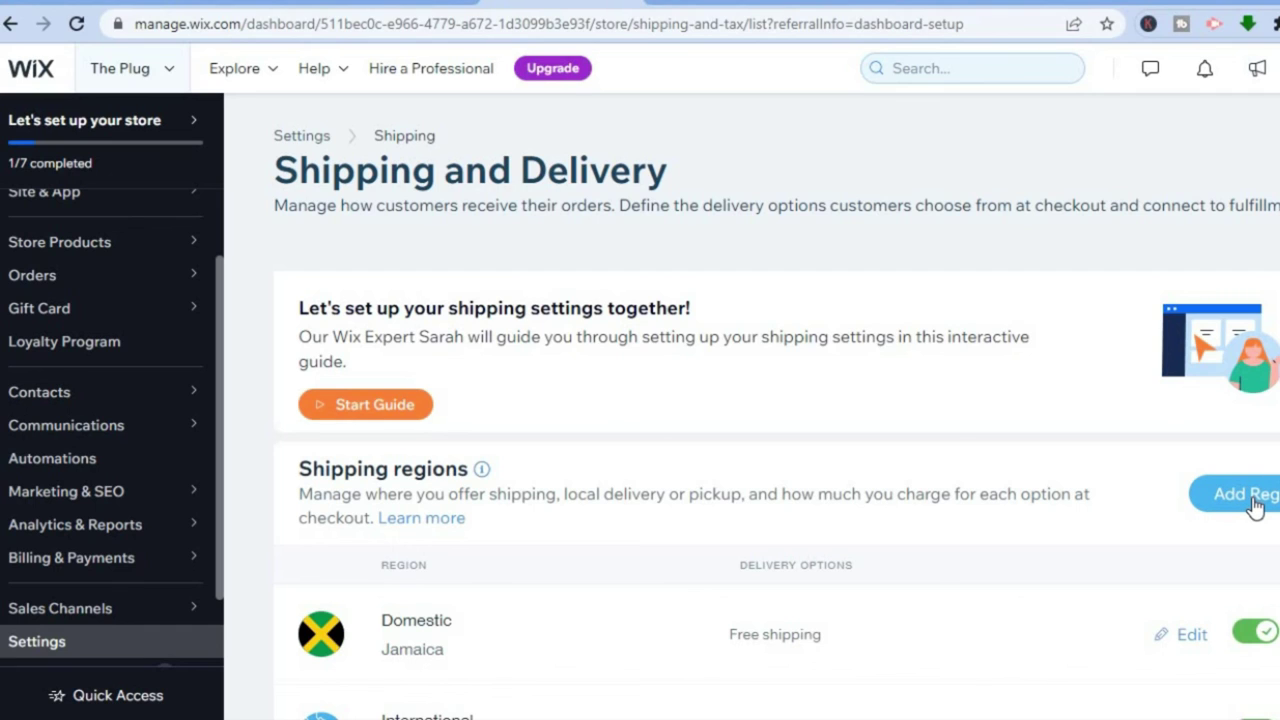
pyautogui.click(1255, 508)
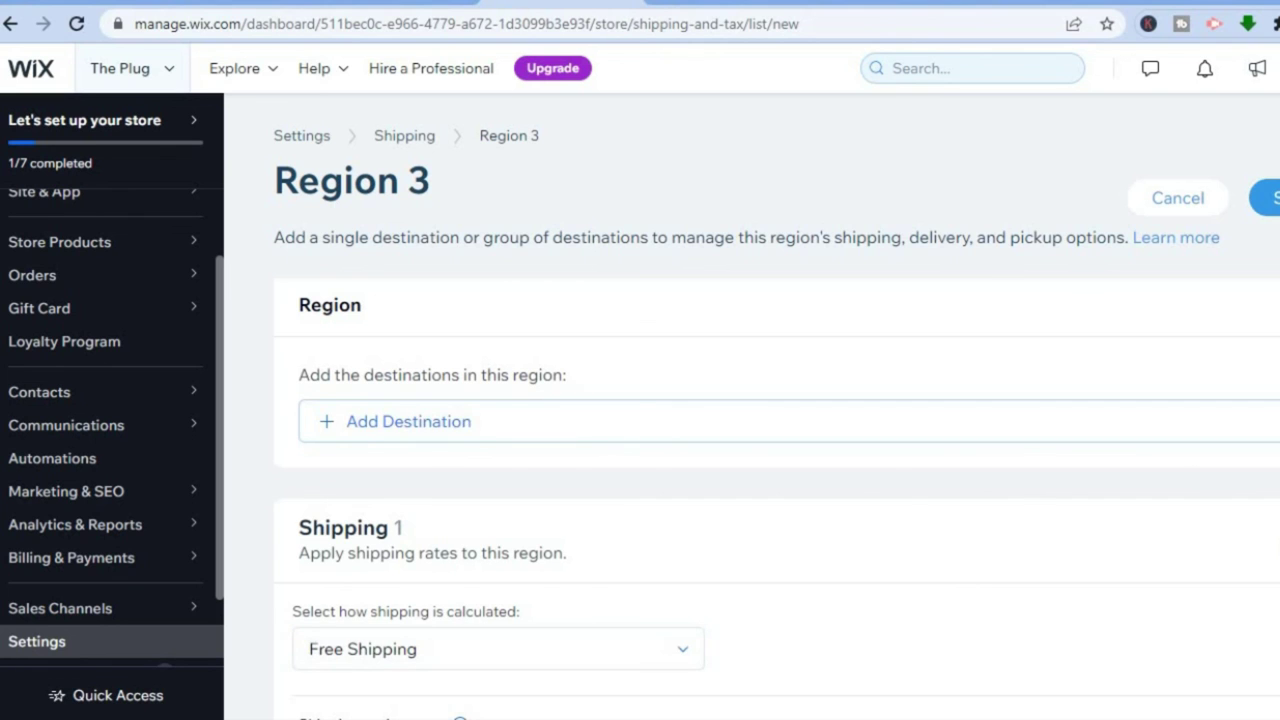
pyautogui.scroll(-3, 775, 358)
pyautogui.scroll(1, 775, 358)
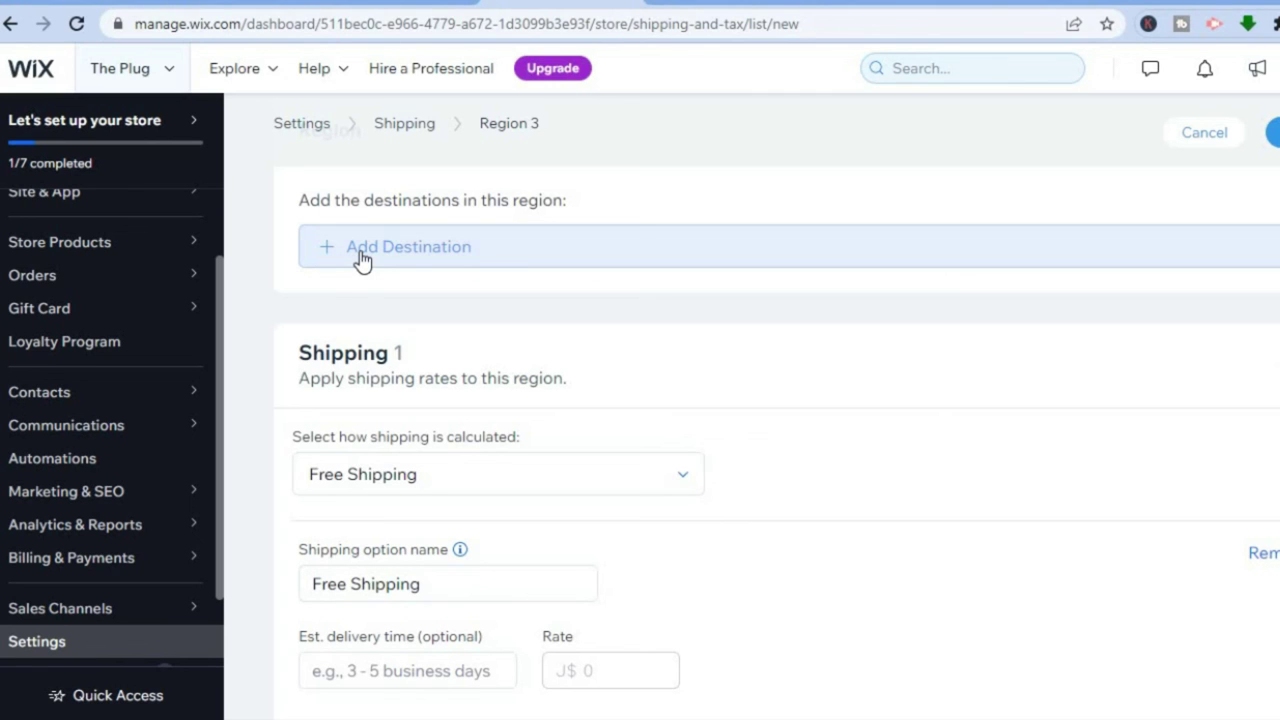
# Examine the new region's destination list and its shipping rate, local delivery and pickup options.
pyautogui.click(418, 242)
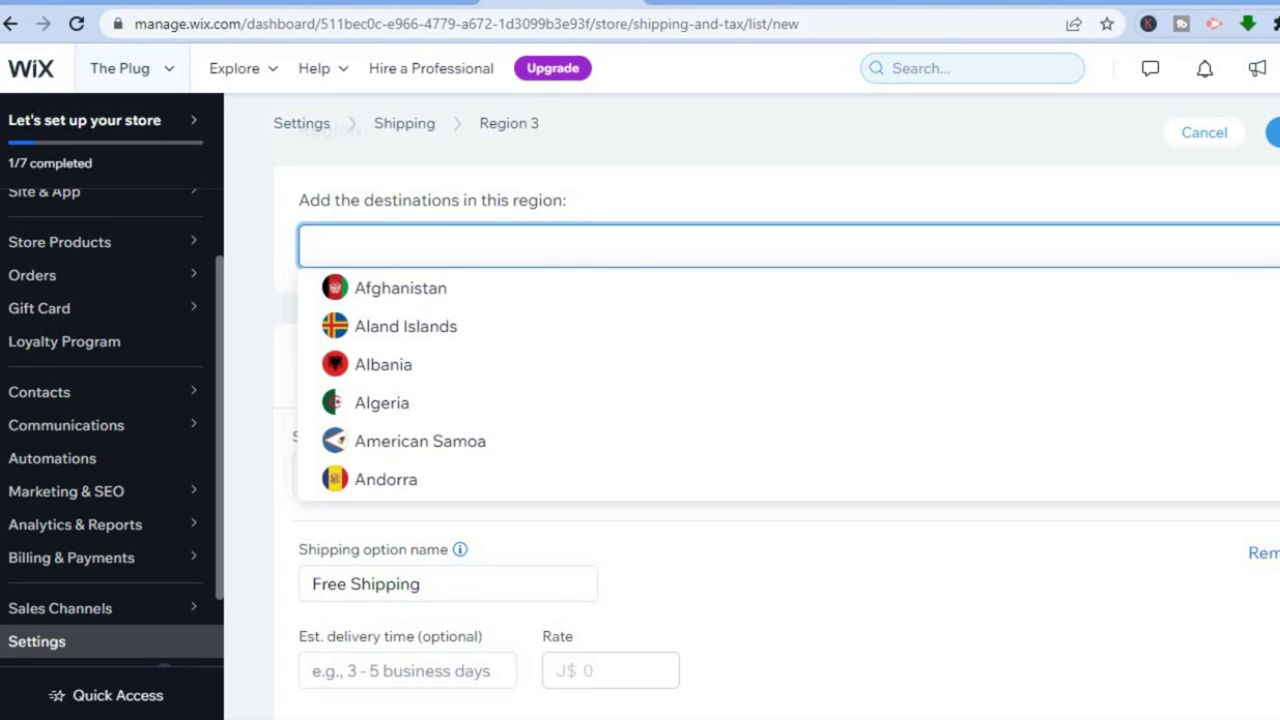
pyautogui.press('Escape')
pyautogui.scroll(-3, 777, 437)
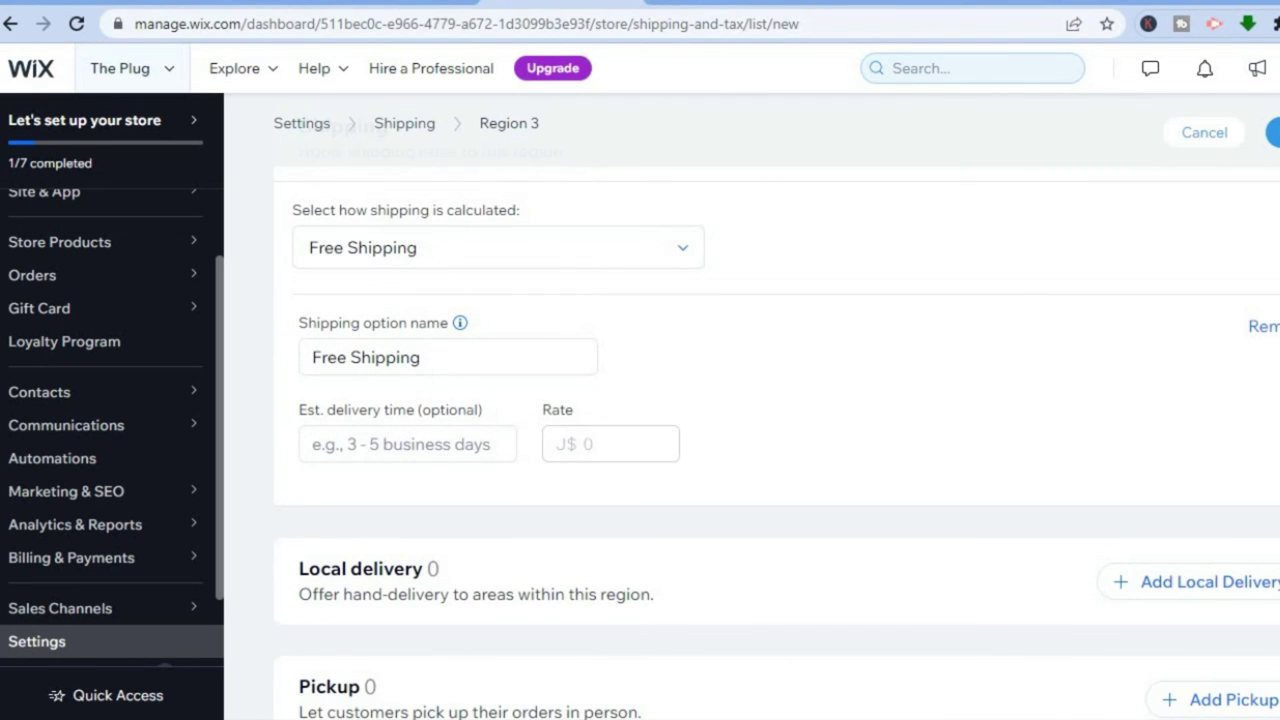
pyautogui.scroll(-3, 777, 437)
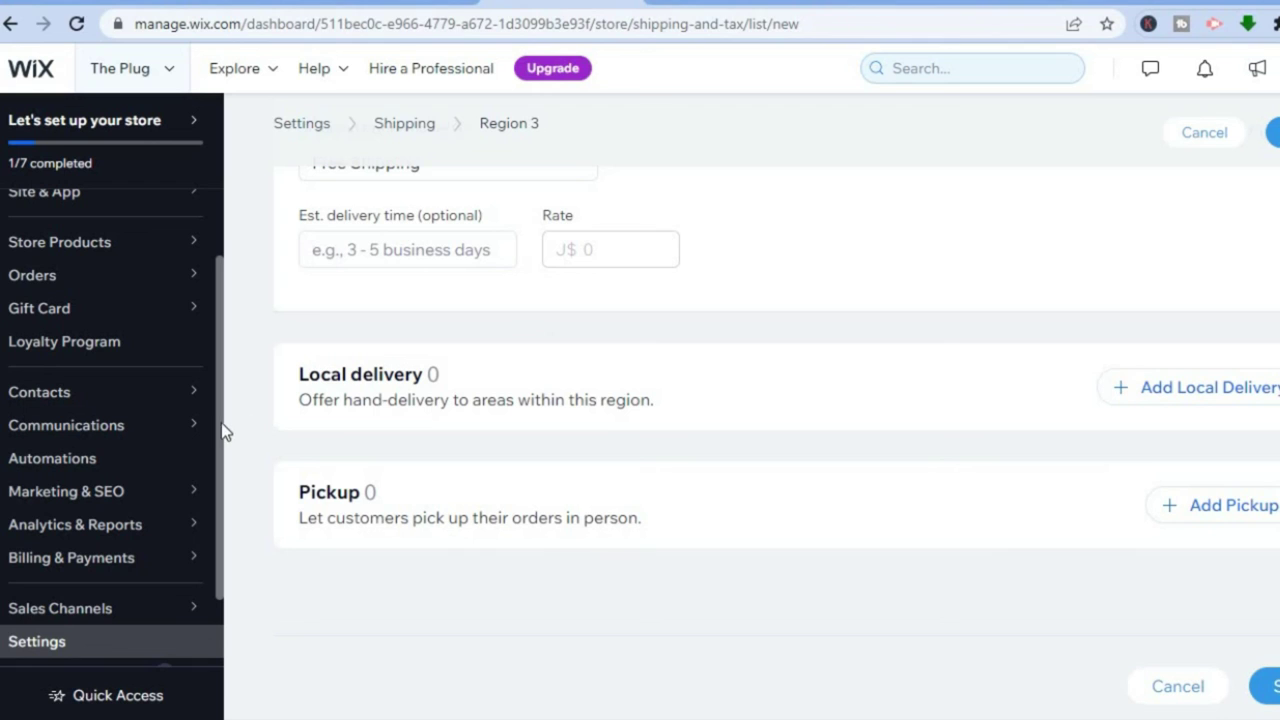
# Leave the region form for the dashboard home and review the remaining store setup tasks.
pyautogui.moveTo(227, 286); pyautogui.dragTo(226, 218)
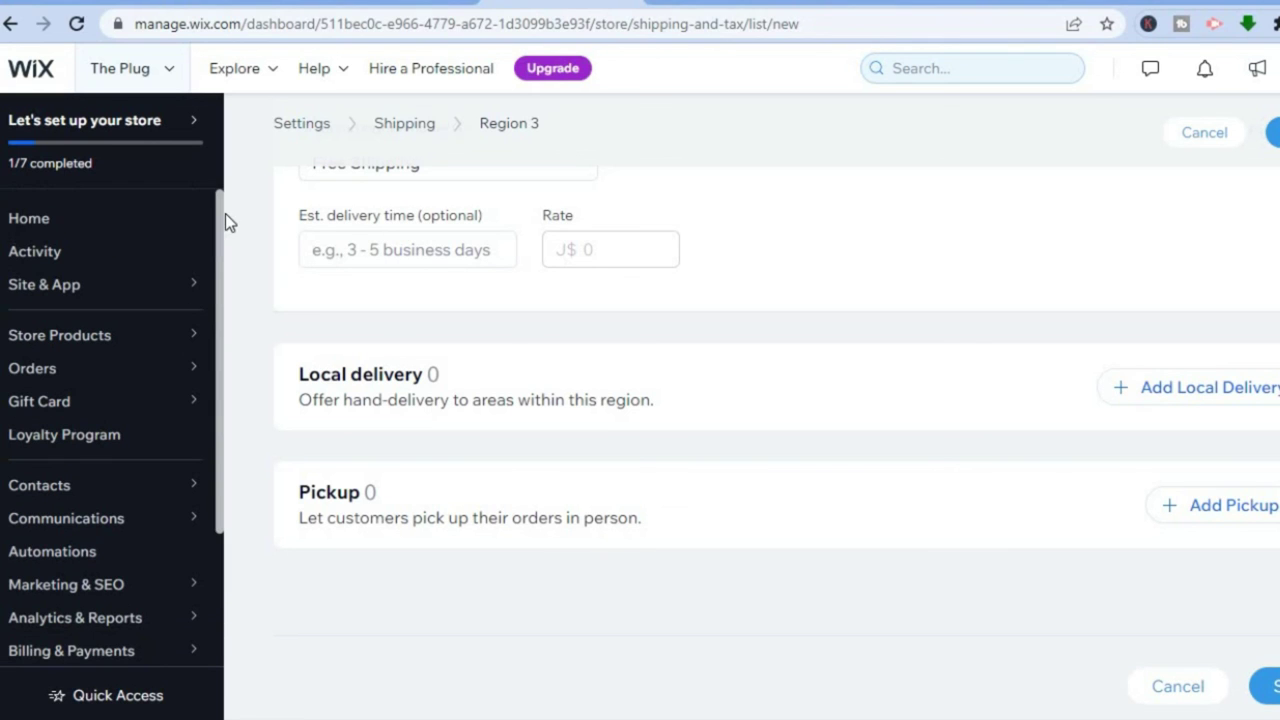
pyautogui.click(82, 220)
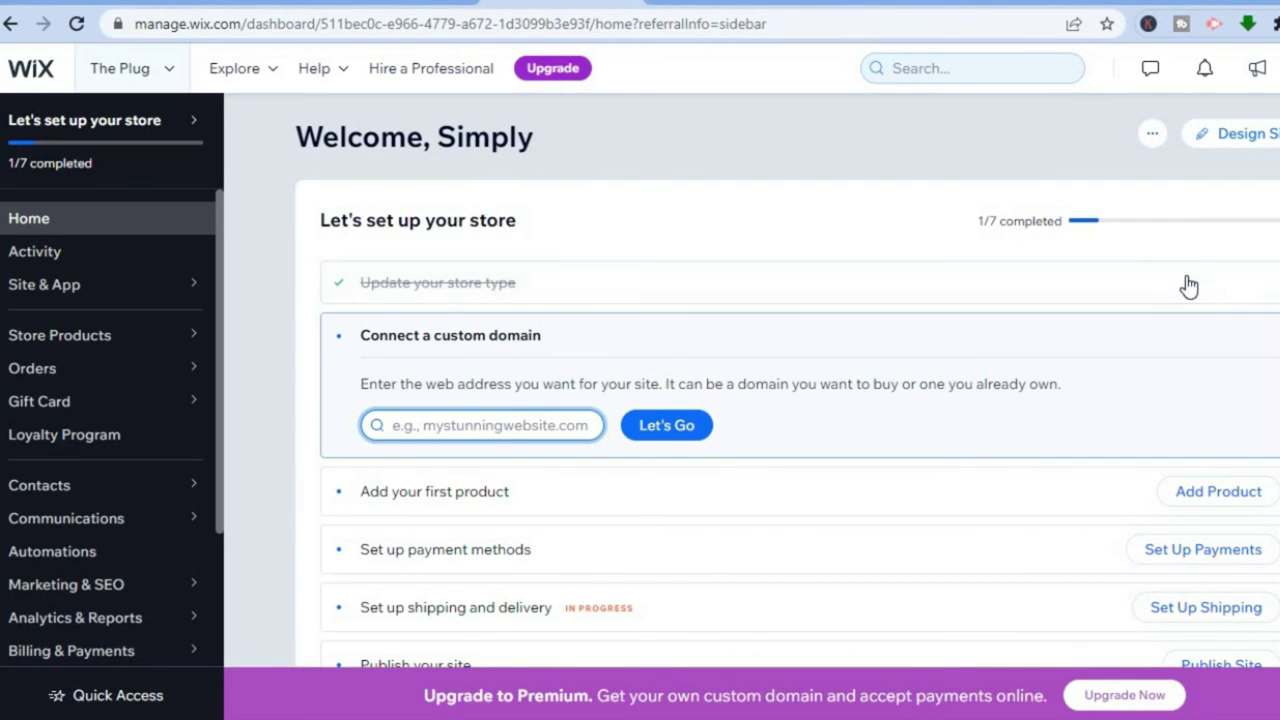
pyautogui.scroll(-2, 787, 380)
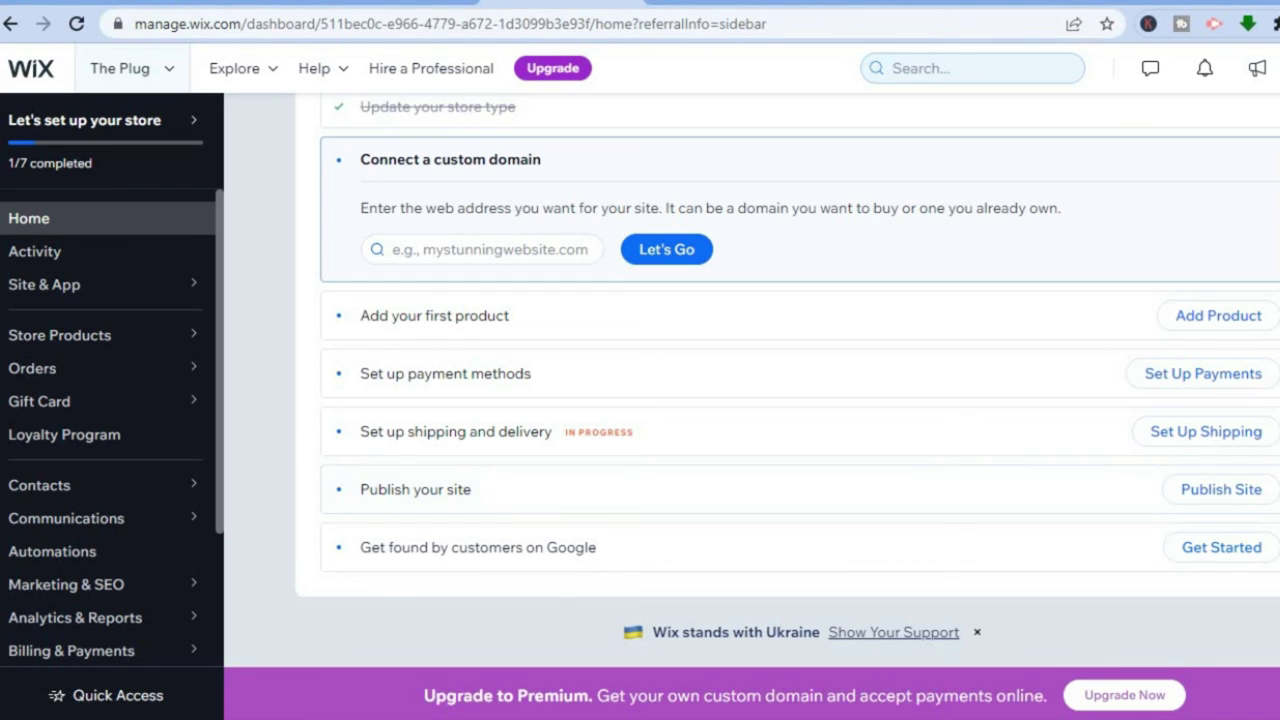
pyautogui.scroll(2, 787, 380)
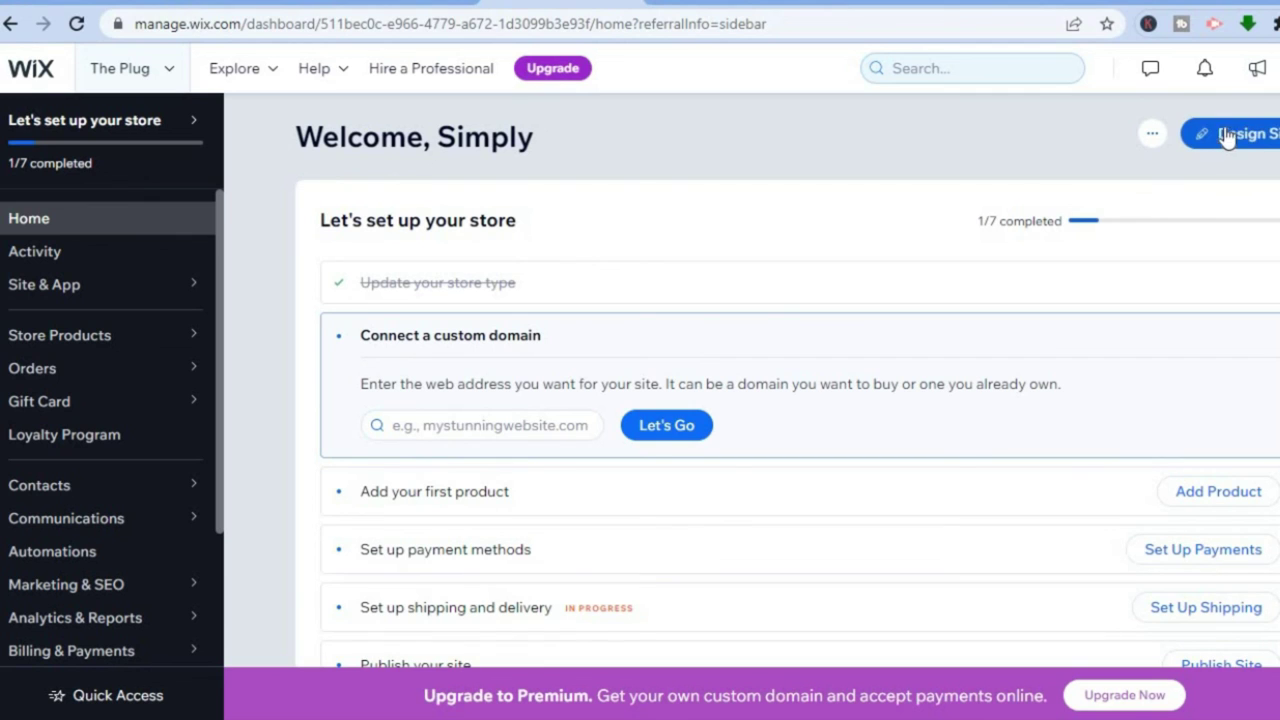
# Open the site design from the dashboard and look through the home page in Preview mode.
pyautogui.click(1234, 137)
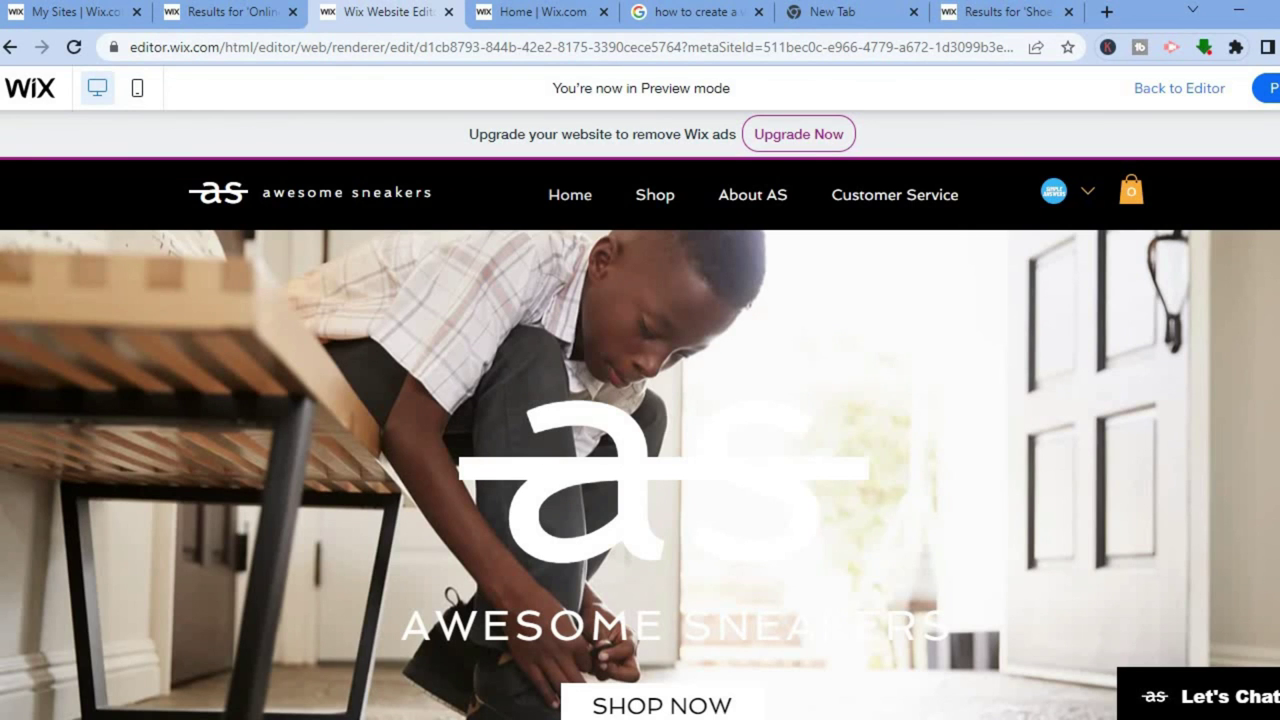
pyautogui.scroll(-4, 640, 474)
pyautogui.scroll(-4, 640, 474)
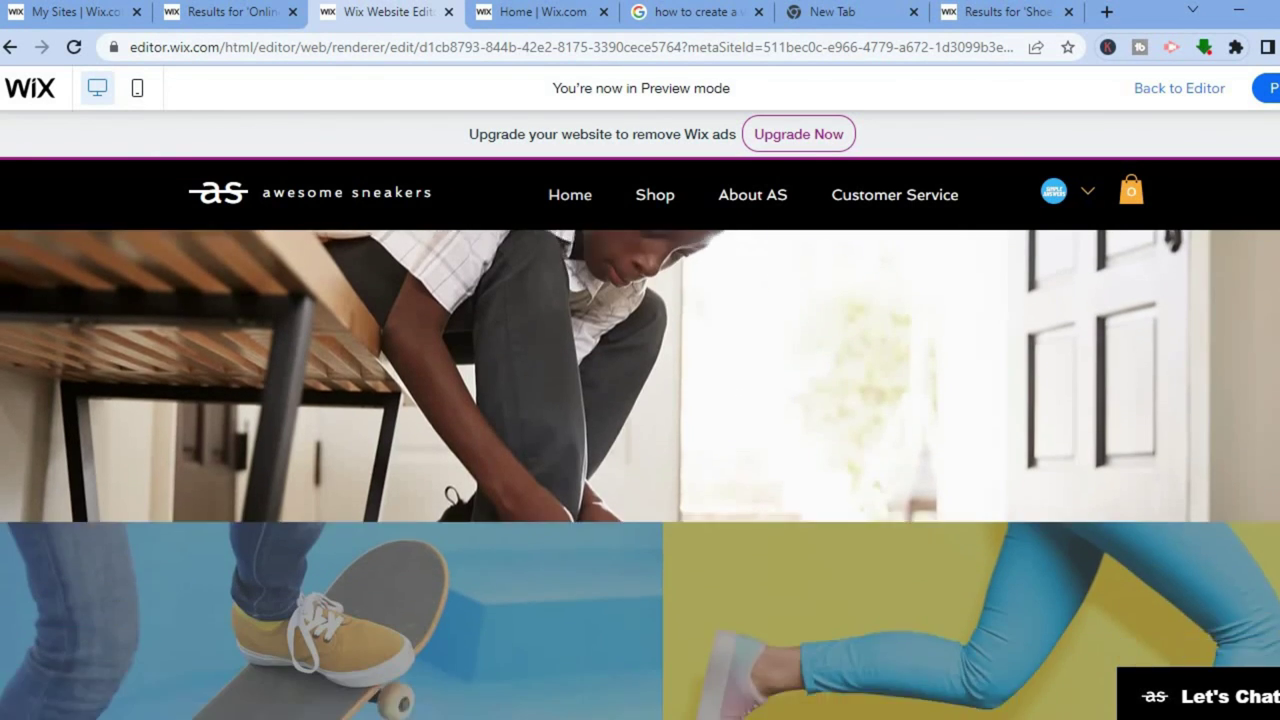
pyautogui.scroll(-2, 640, 474)
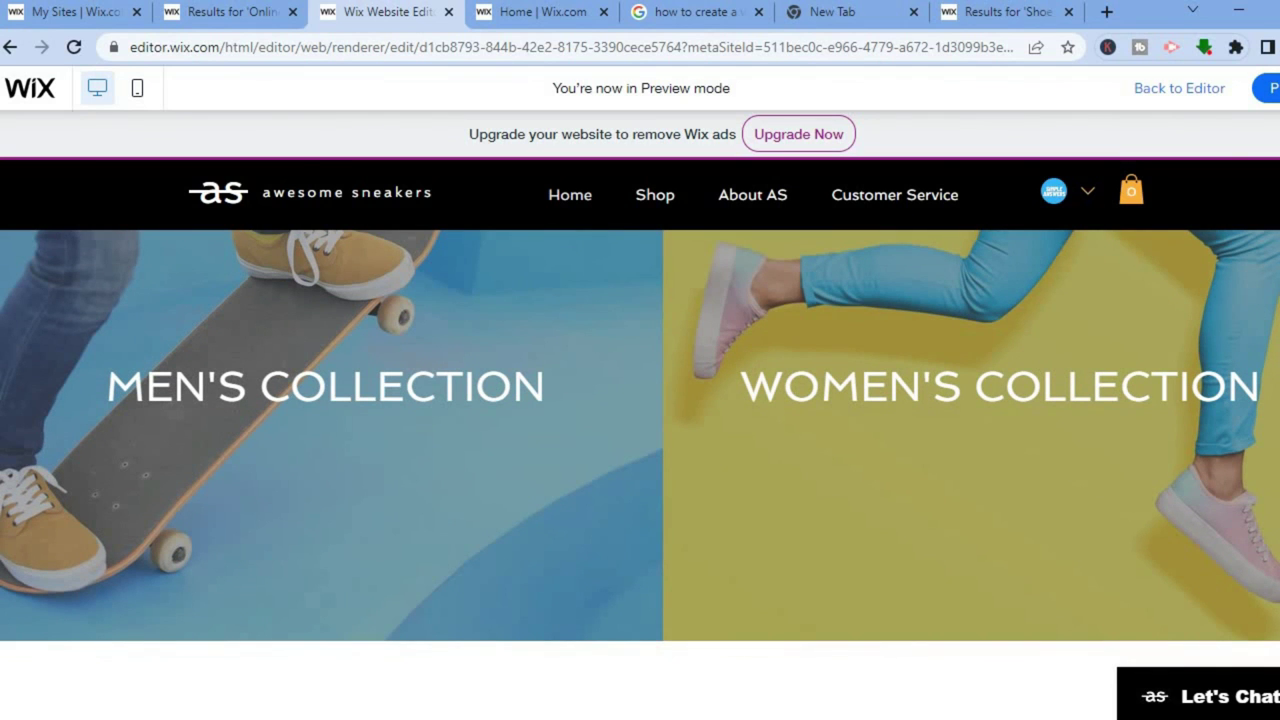
pyautogui.scroll(-7, 640, 474)
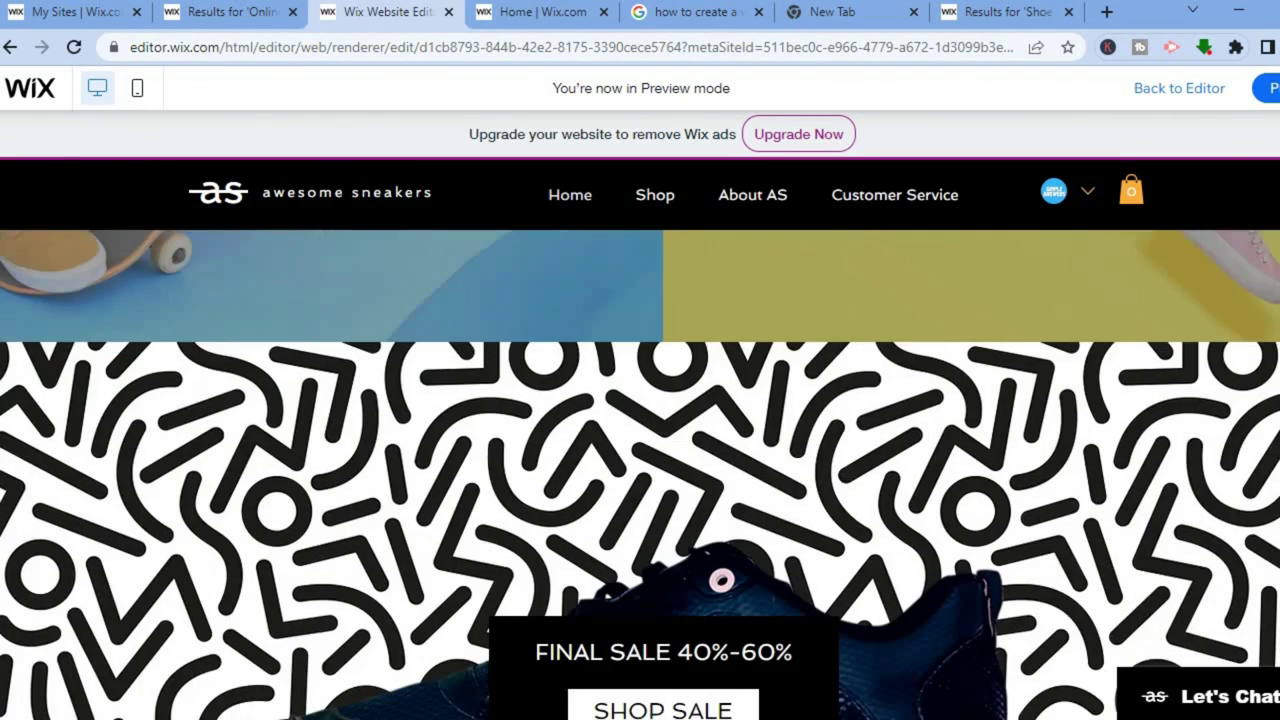
pyautogui.scroll(-6, 640, 474)
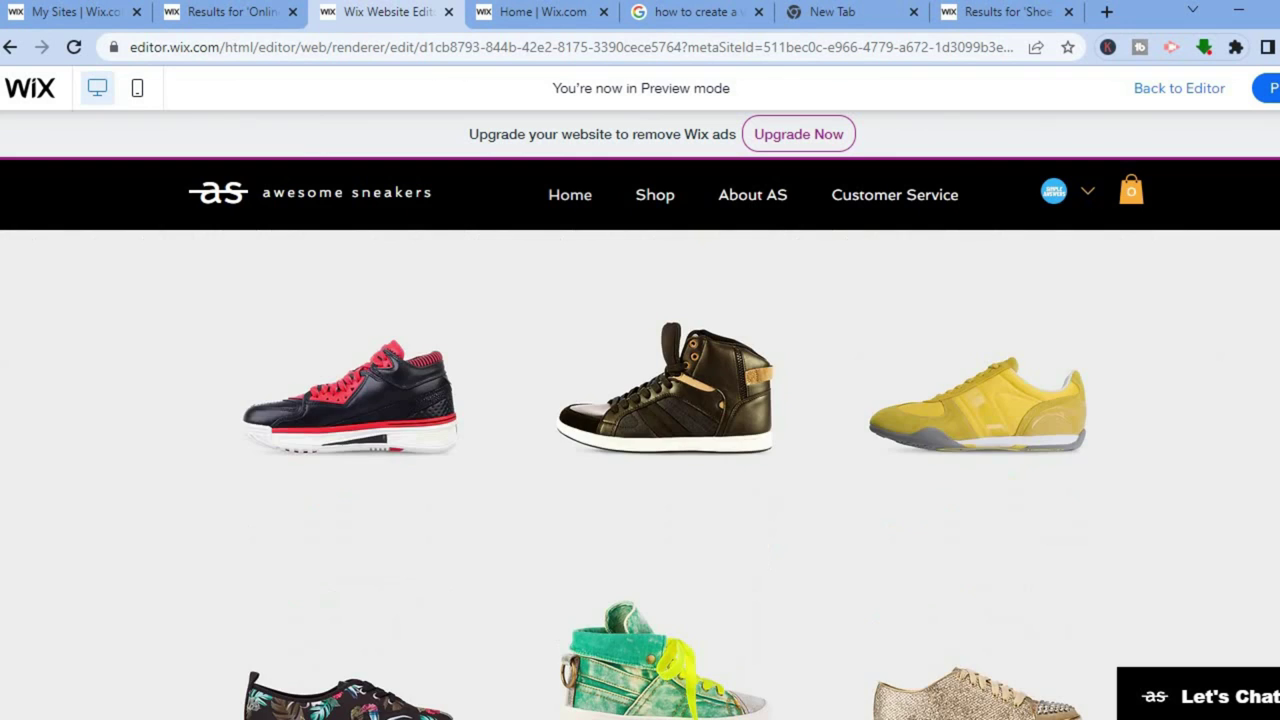
pyautogui.scroll(-5, 640, 474)
pyautogui.scroll(12, 640, 474)
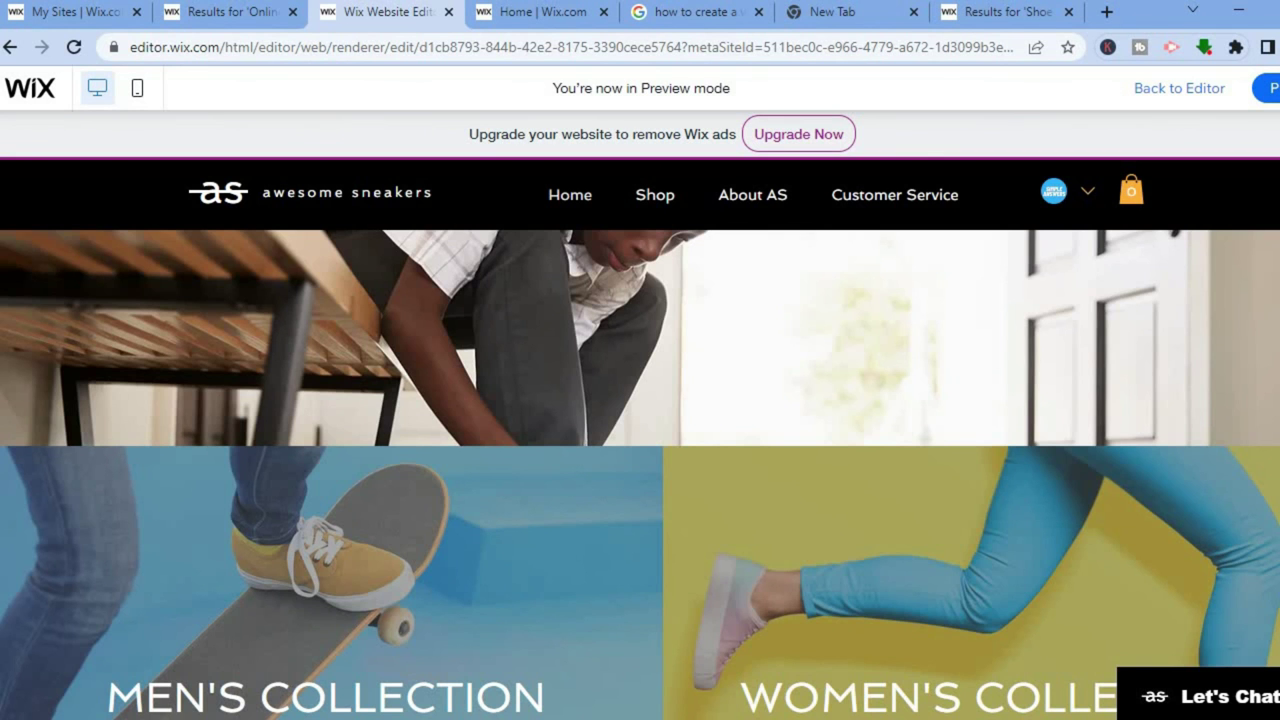